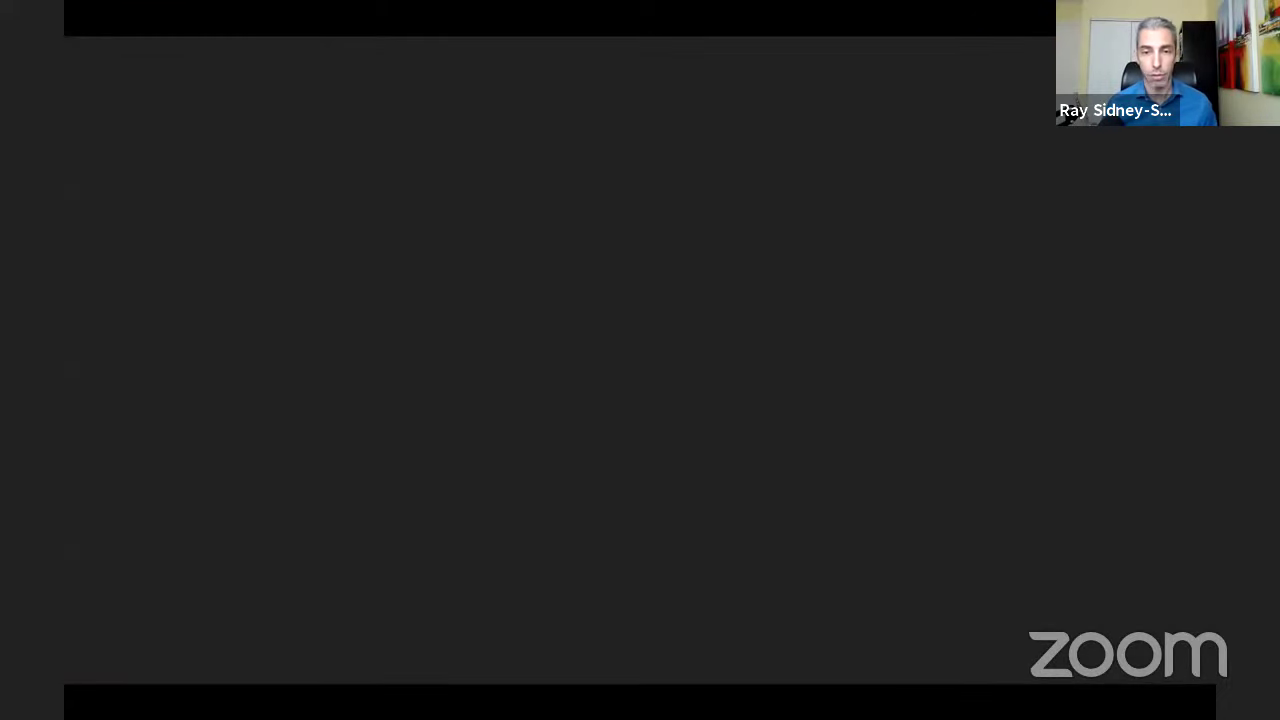
Switch to Evernote and expand the Productivity notebook stack to show its notebooks.
key(alt+Tab)
key(alt+Tab)
key(alt+Tab)
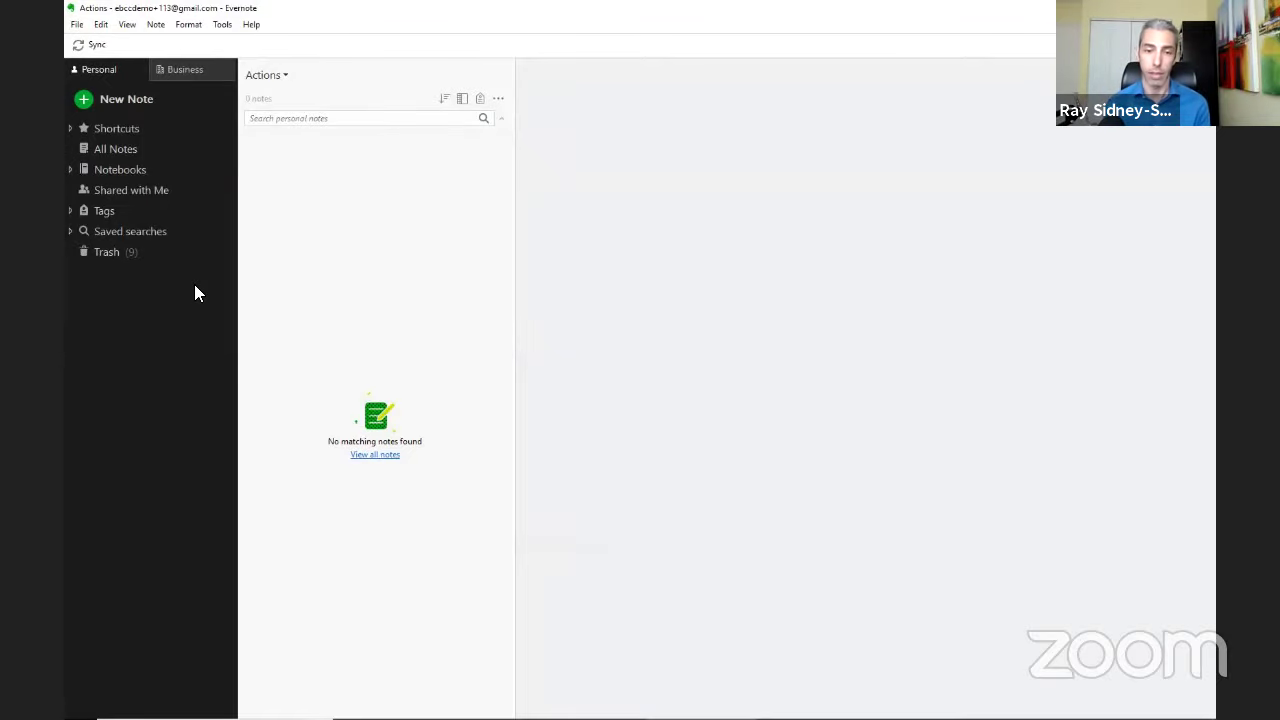
click(70, 169)
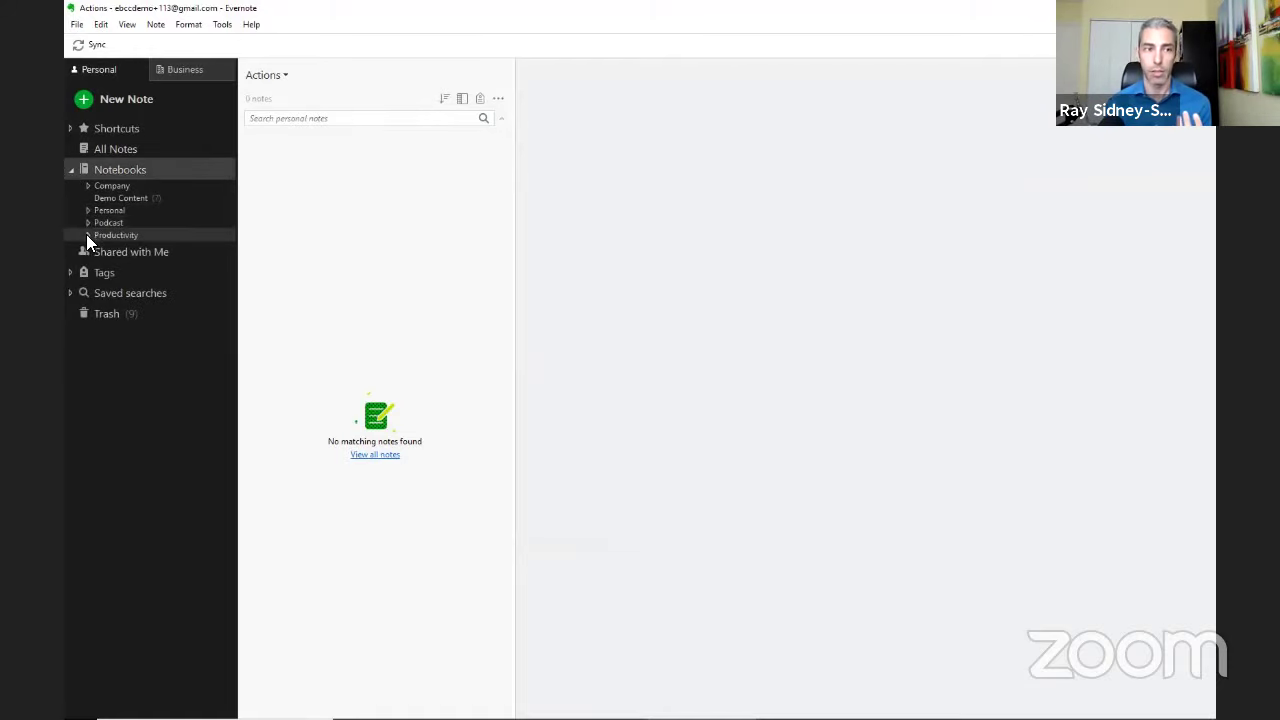
click(87, 236)
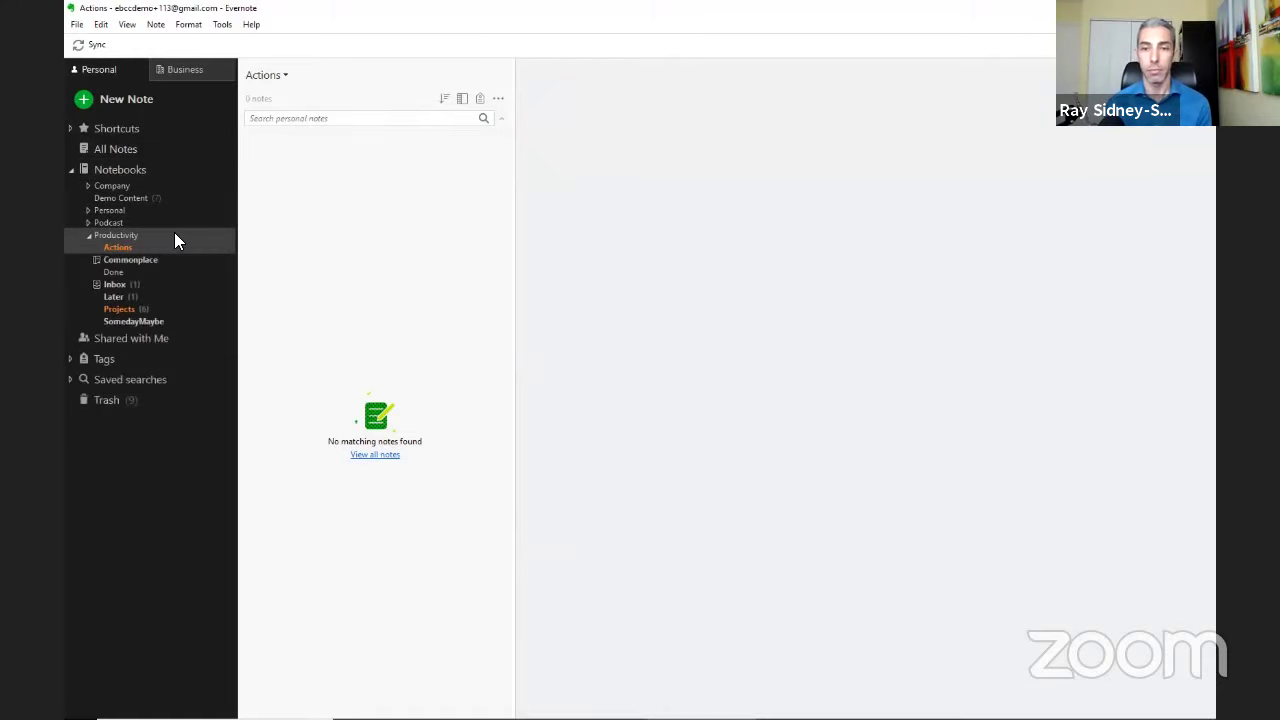
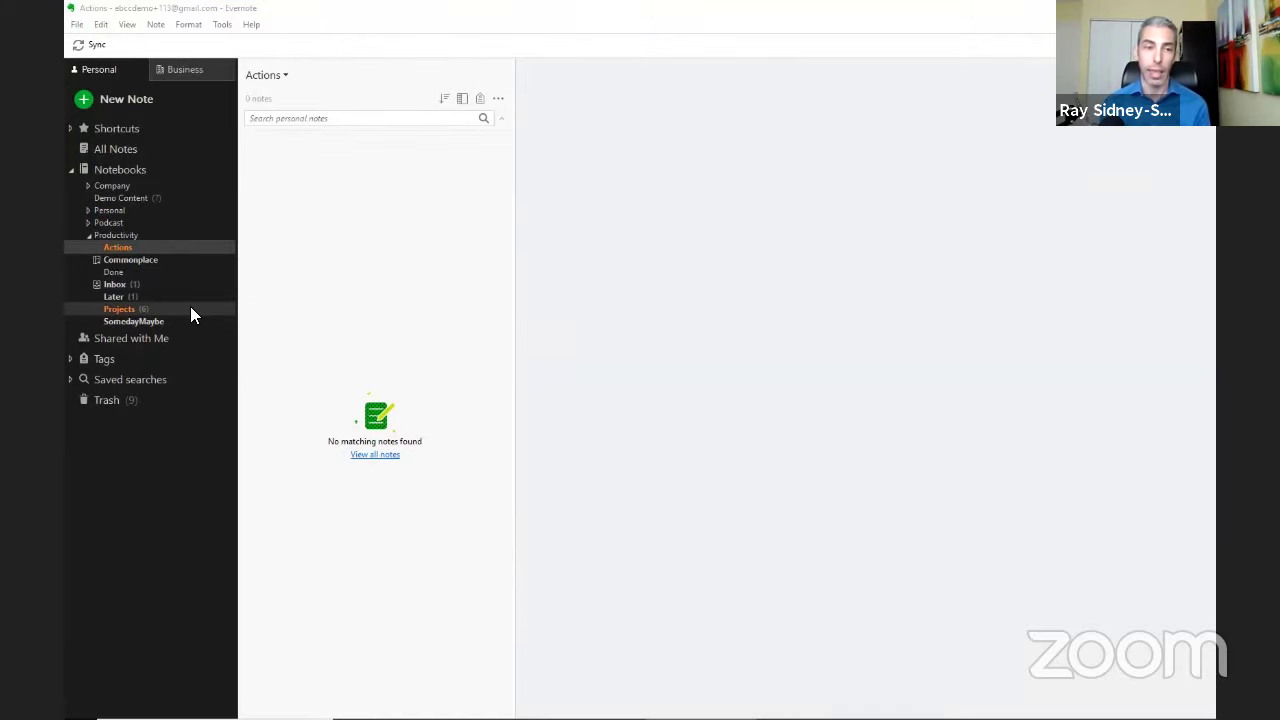
Open the Projects notebook and read through both diagrams in the GTD Workflow Diagram / Map note.
click(191, 309)
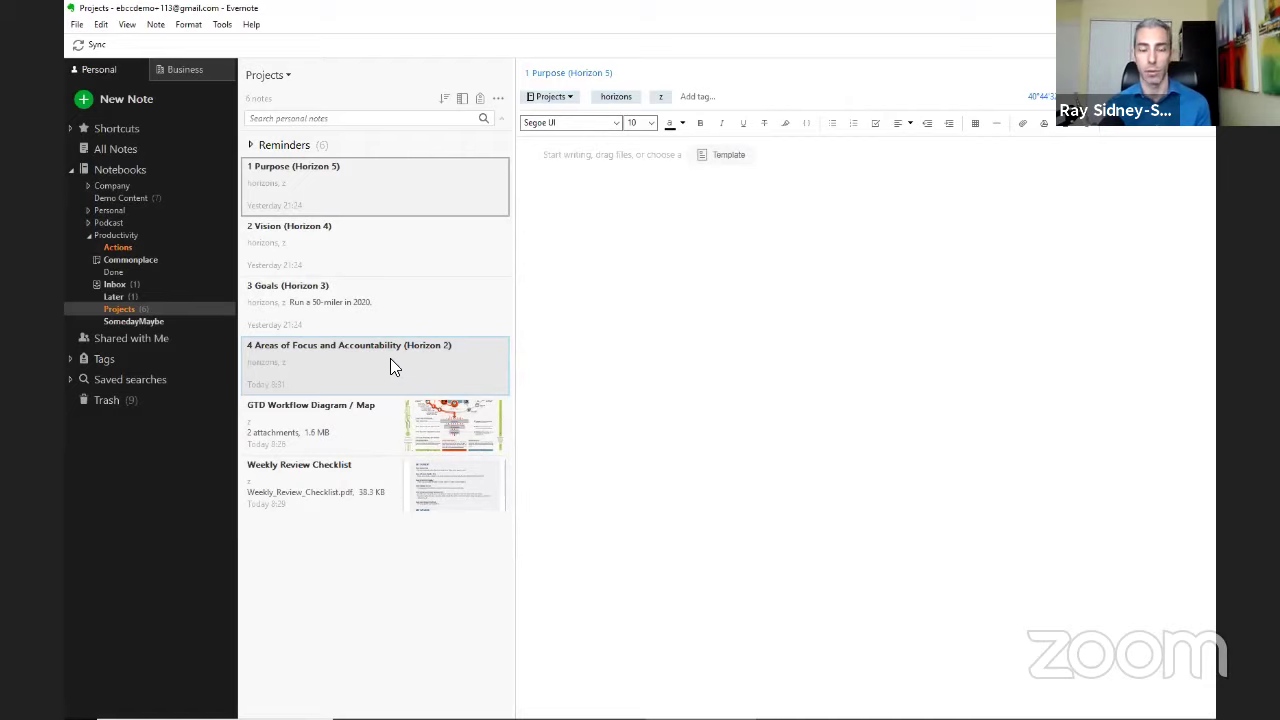
click(360, 436)
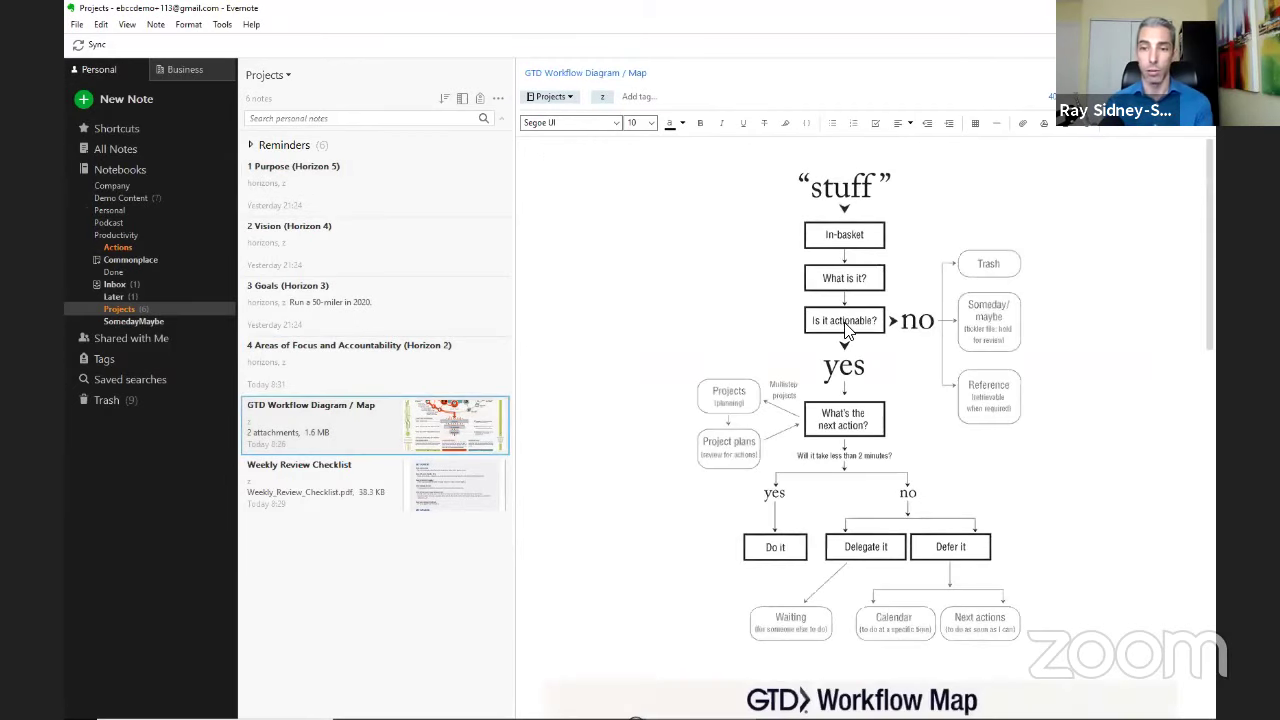
scroll(843, 345, down, 5)
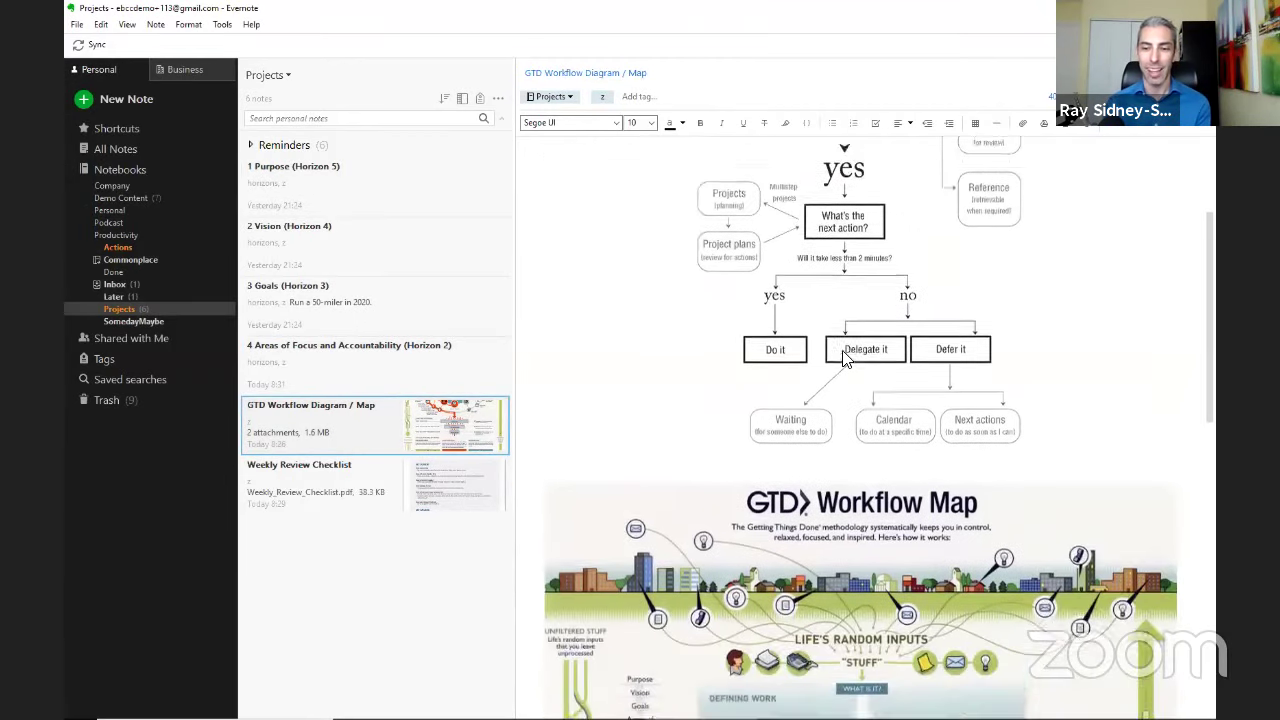
scroll(838, 355, down, 3)
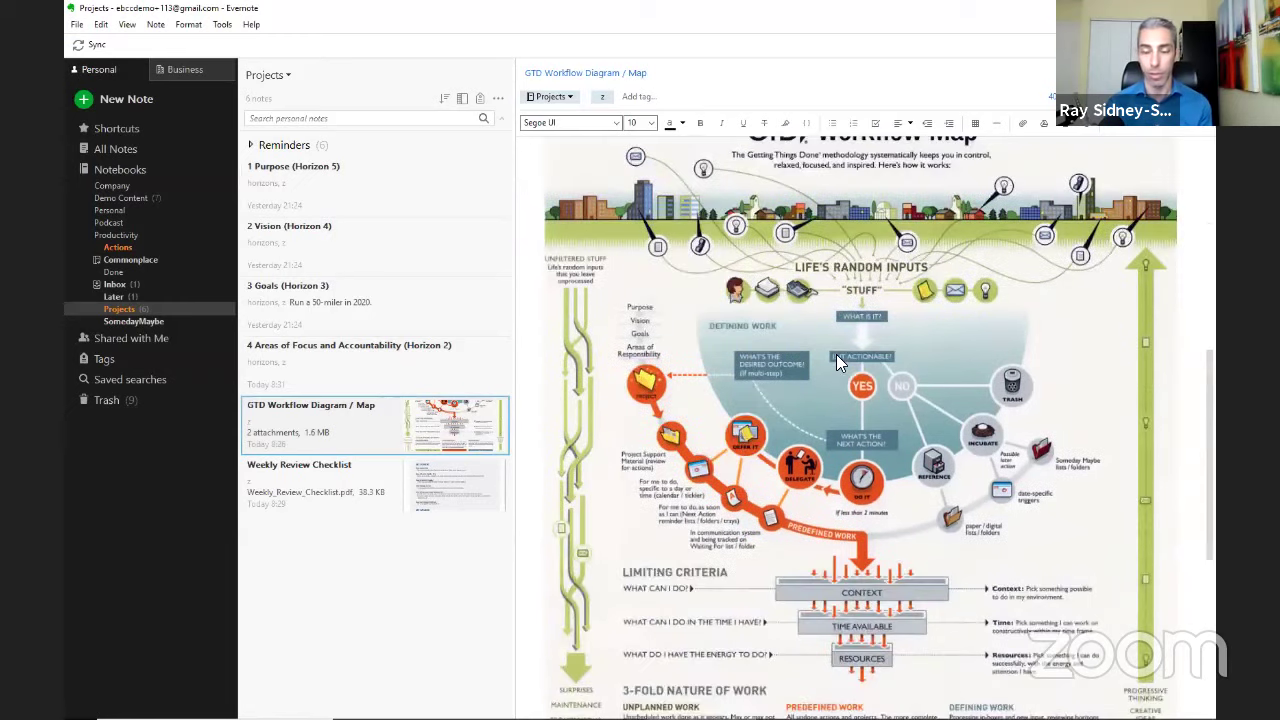
scroll(836, 354, down, 3)
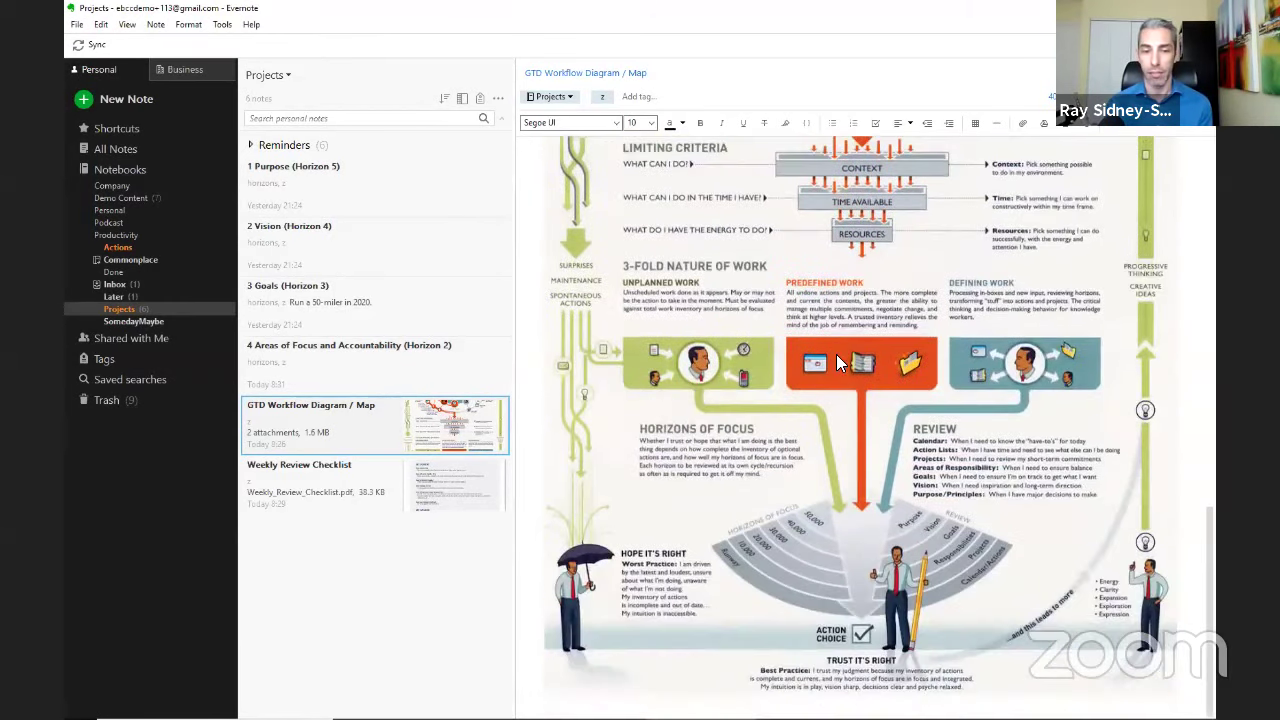
View the GTD Weekly Review PDF in the Weekly Review Checklist note.
click(330, 474)
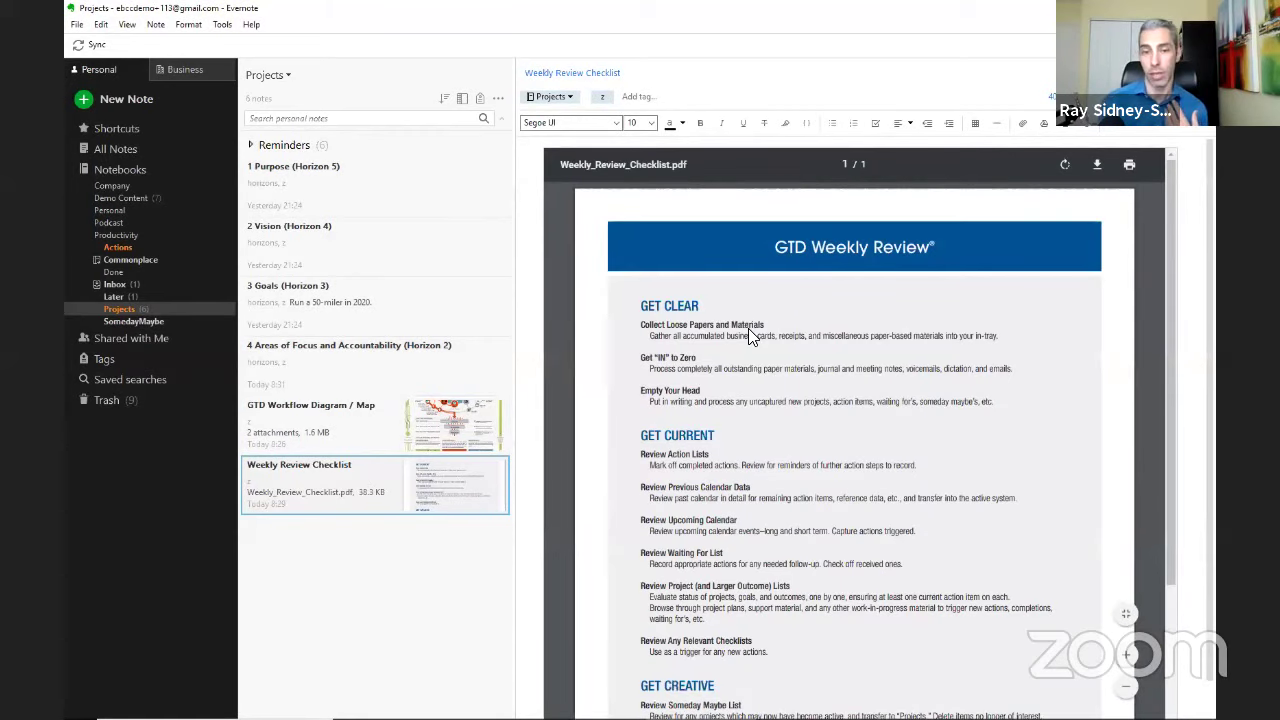
scroll(746, 330, down, 5)
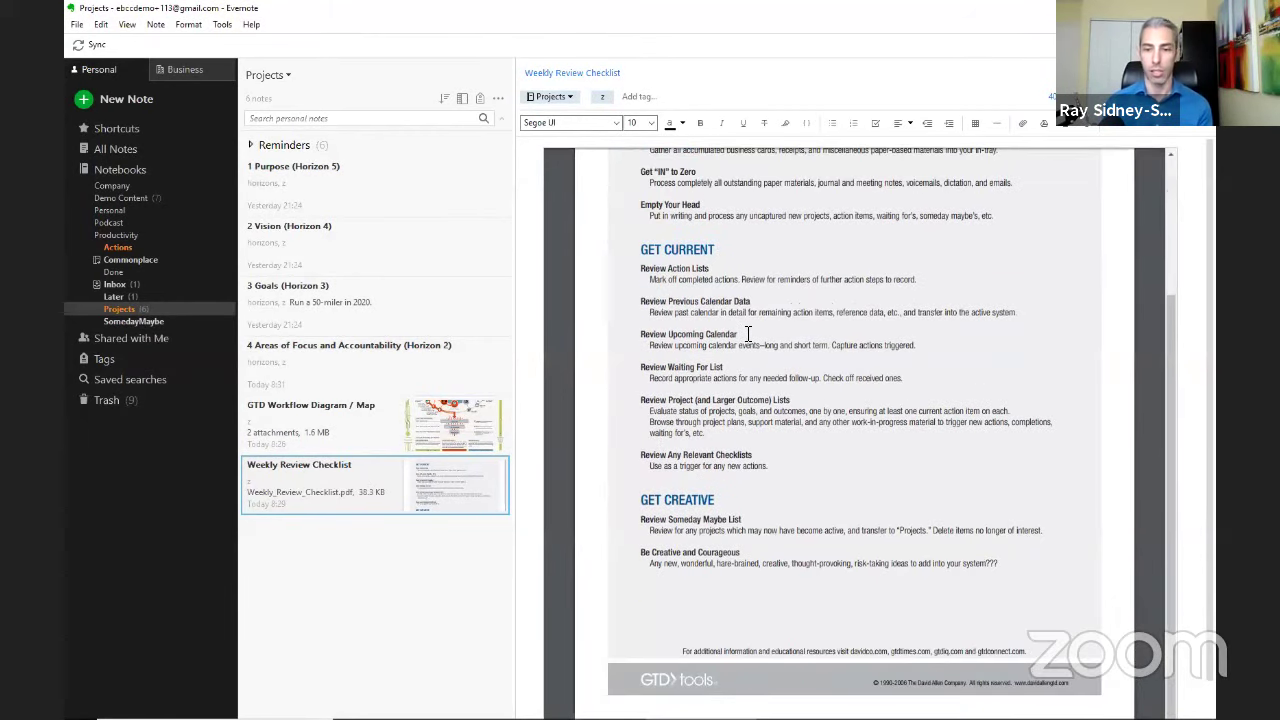
scroll(745, 332, up, 5)
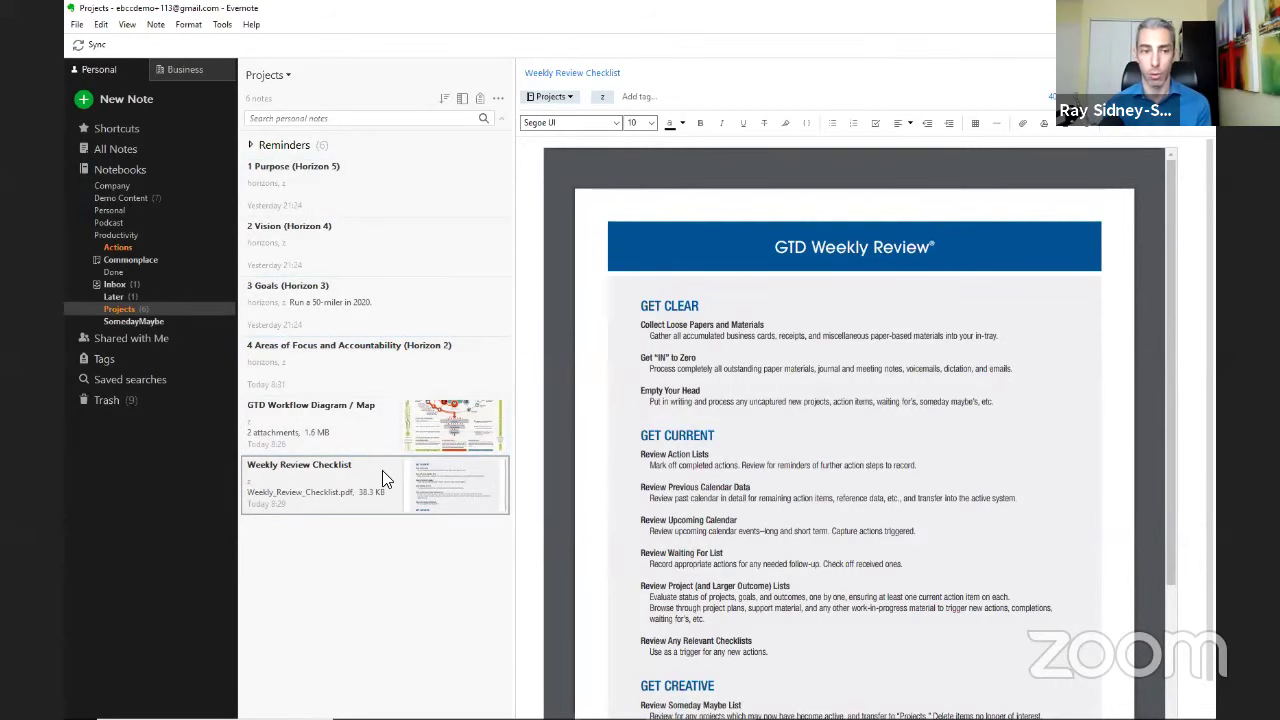
Open the 1 Purpose (Horizon 5) note and look over the Projects notebook's reminders, leaving the reminder list collapsed.
click(426, 205)
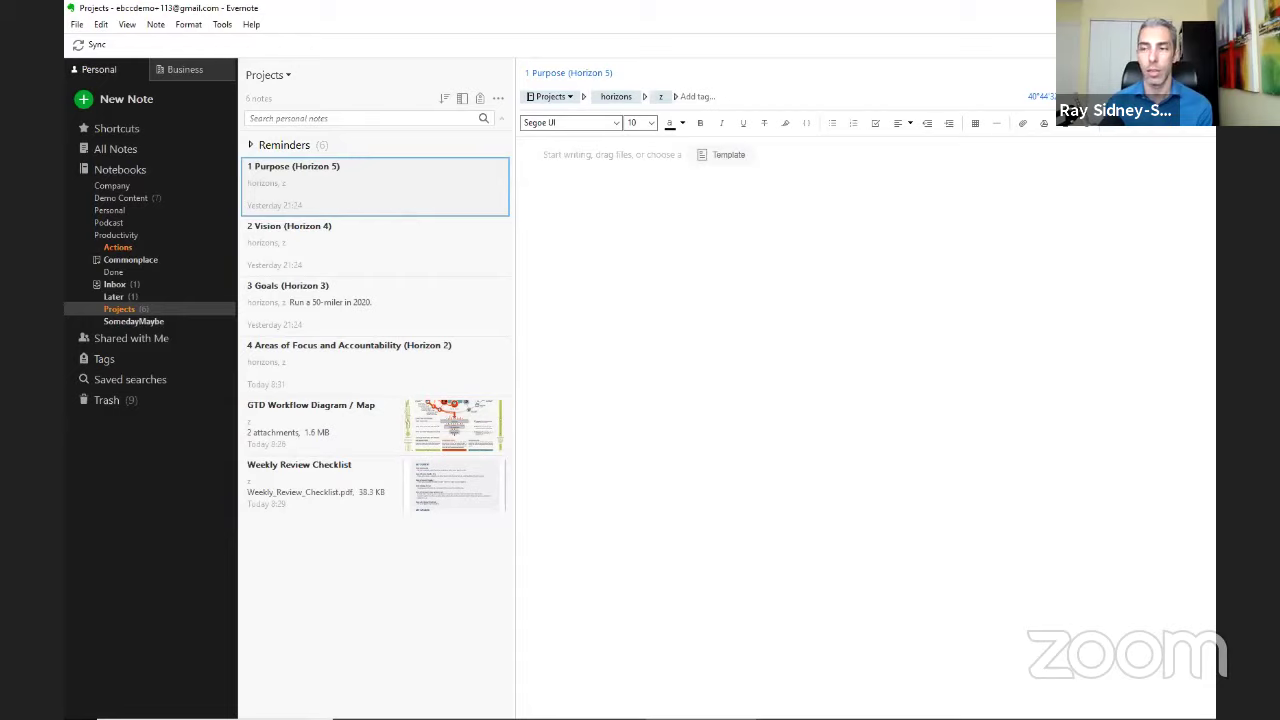
click(1195, 96)
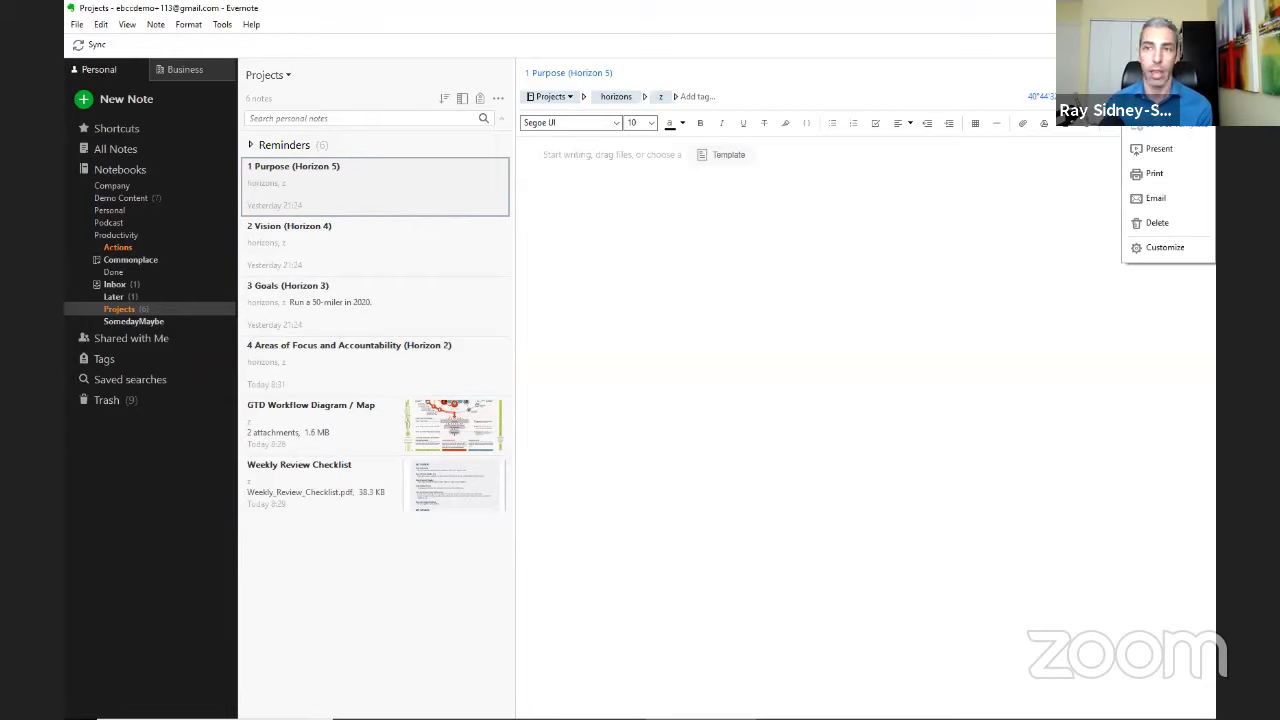
click(394, 200)
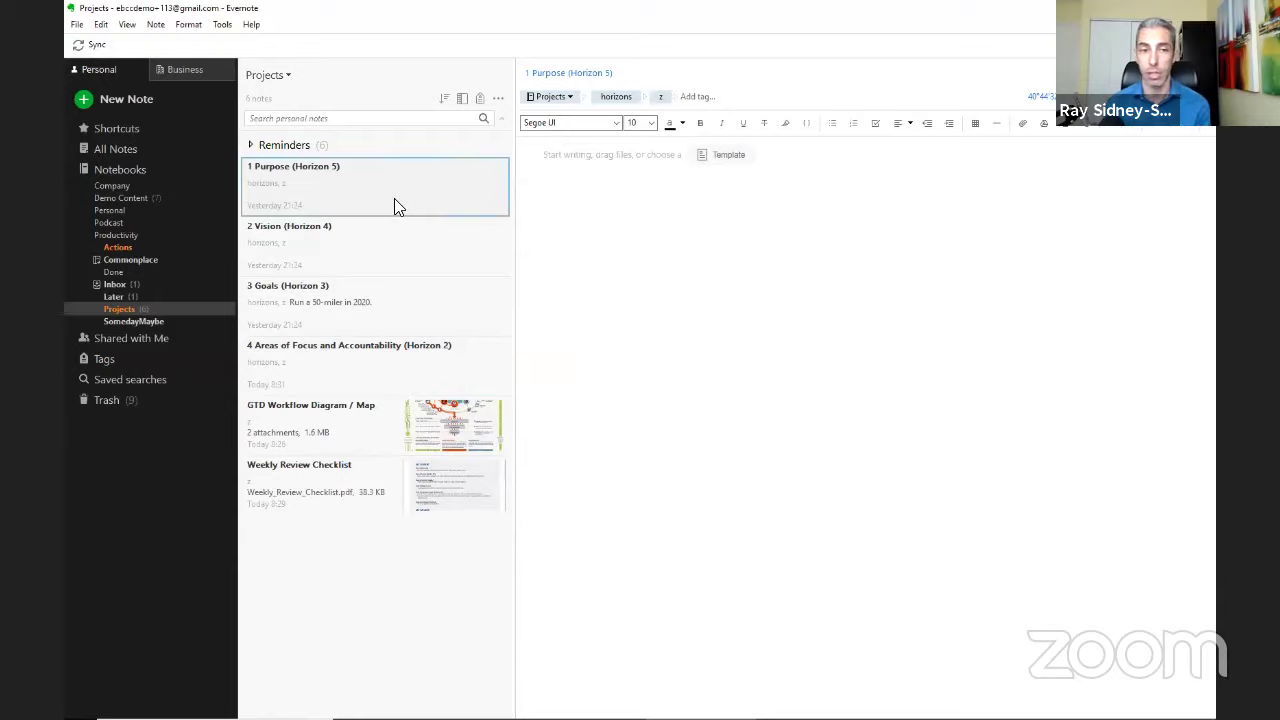
click(251, 145)
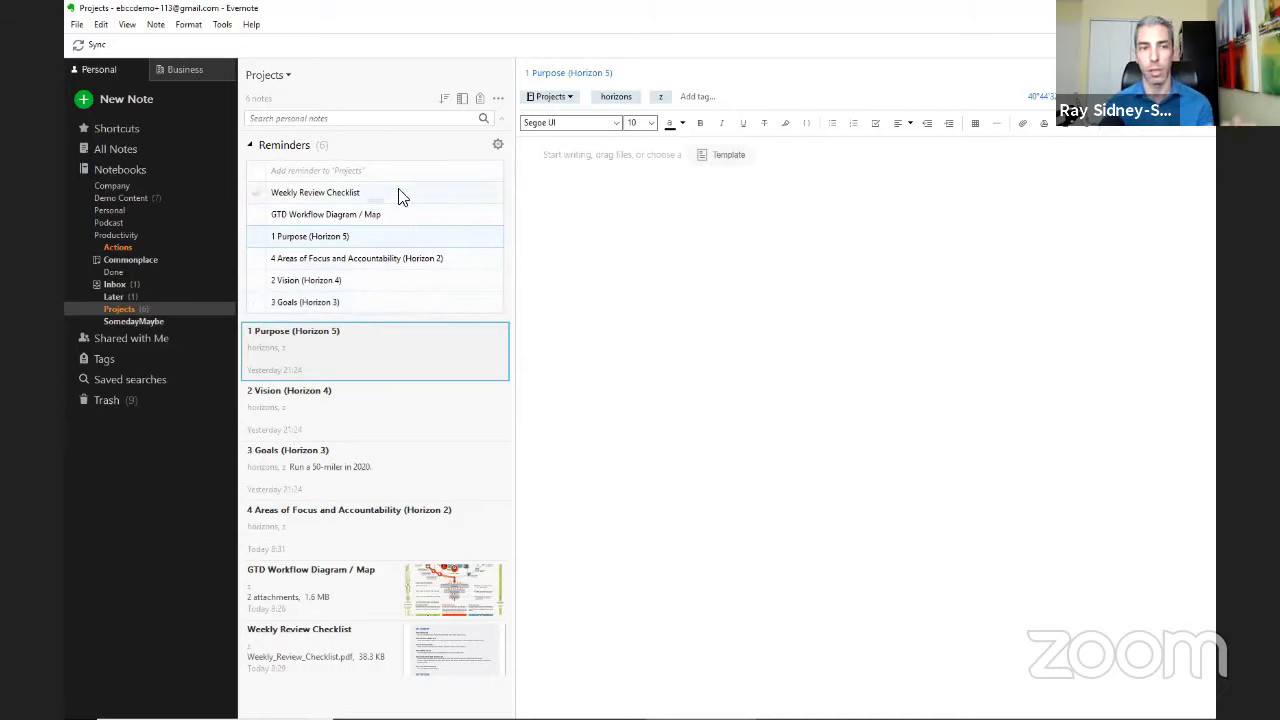
click(251, 146)
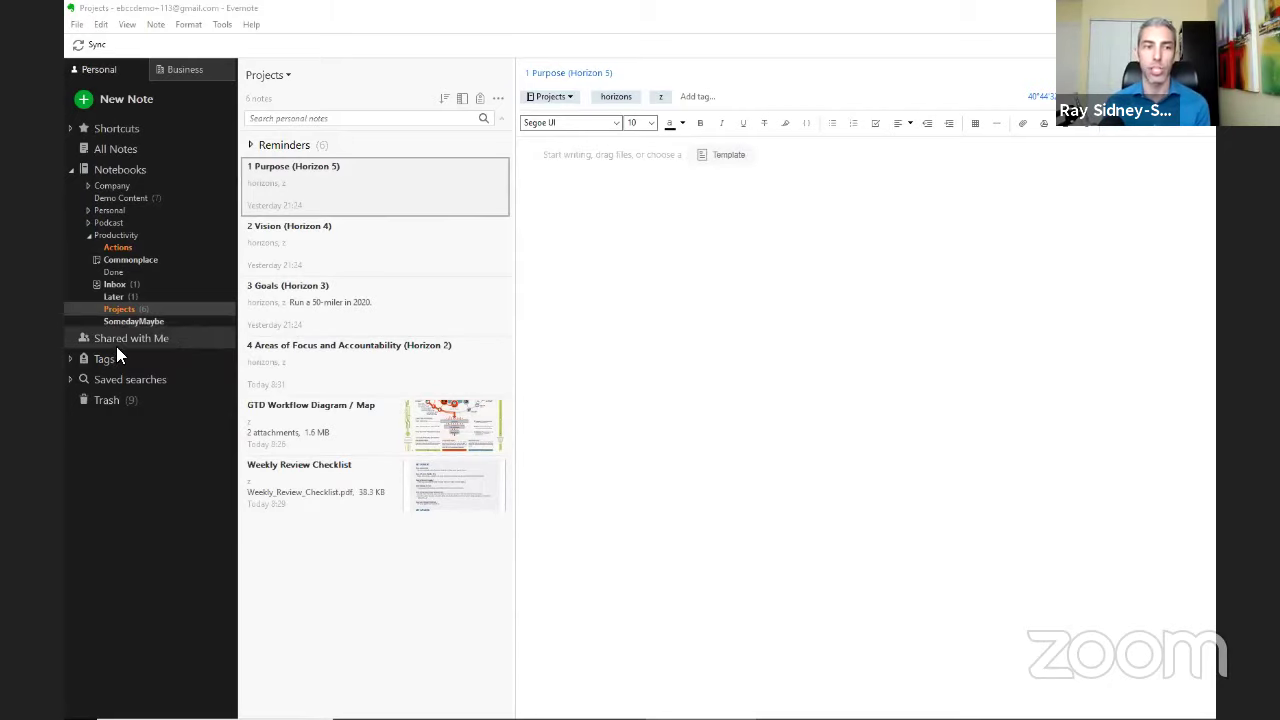
Review the expanded tag hierarchy, and collapse the notebook and tag lists.
click(69, 358)
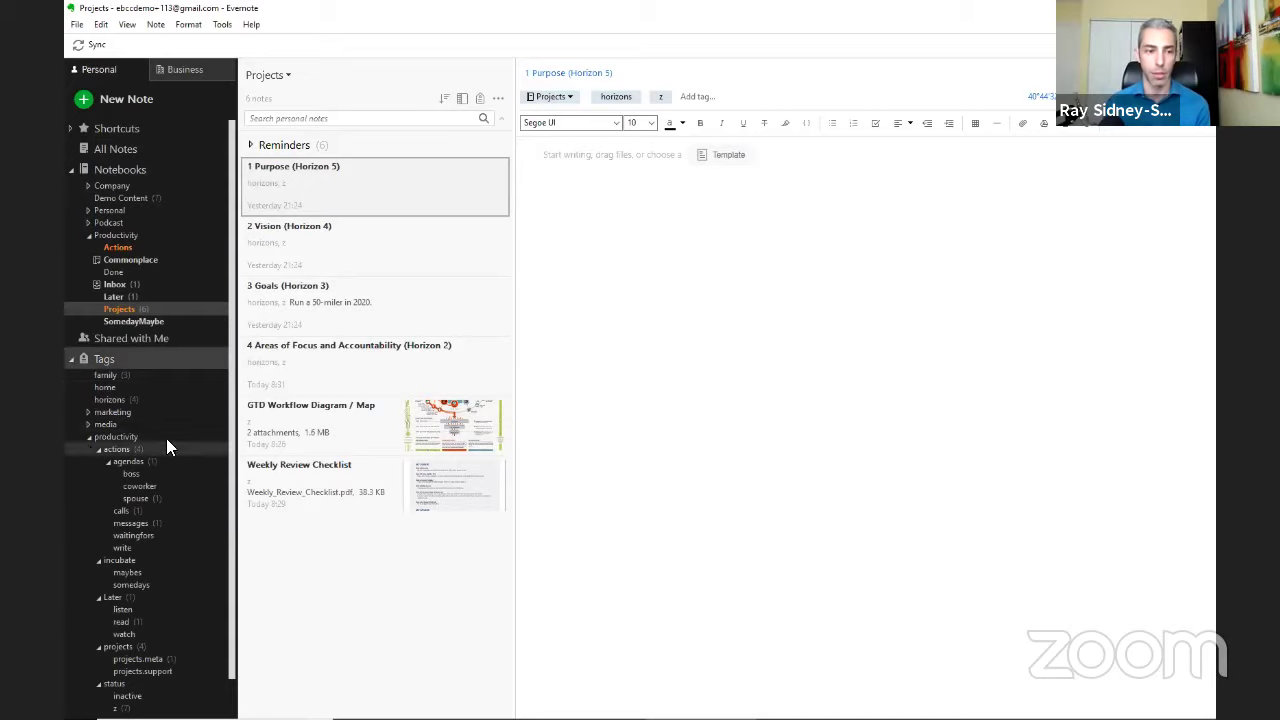
click(70, 172)
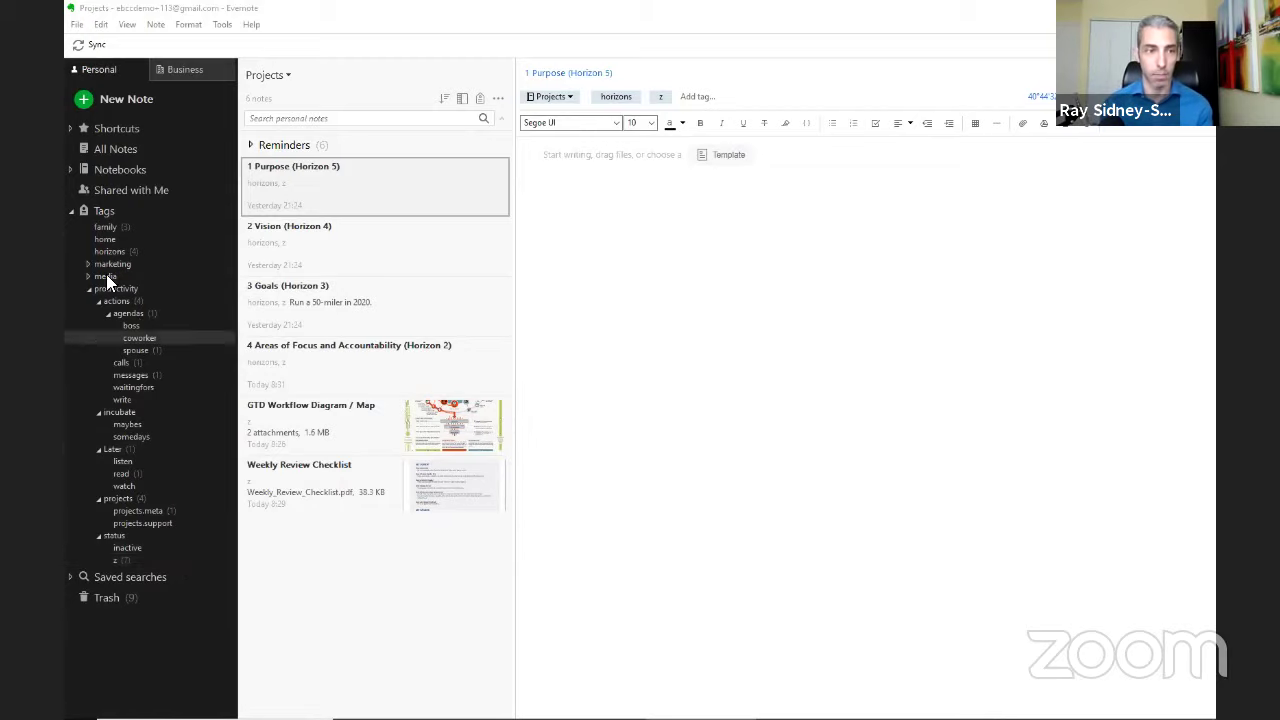
click(68, 210)
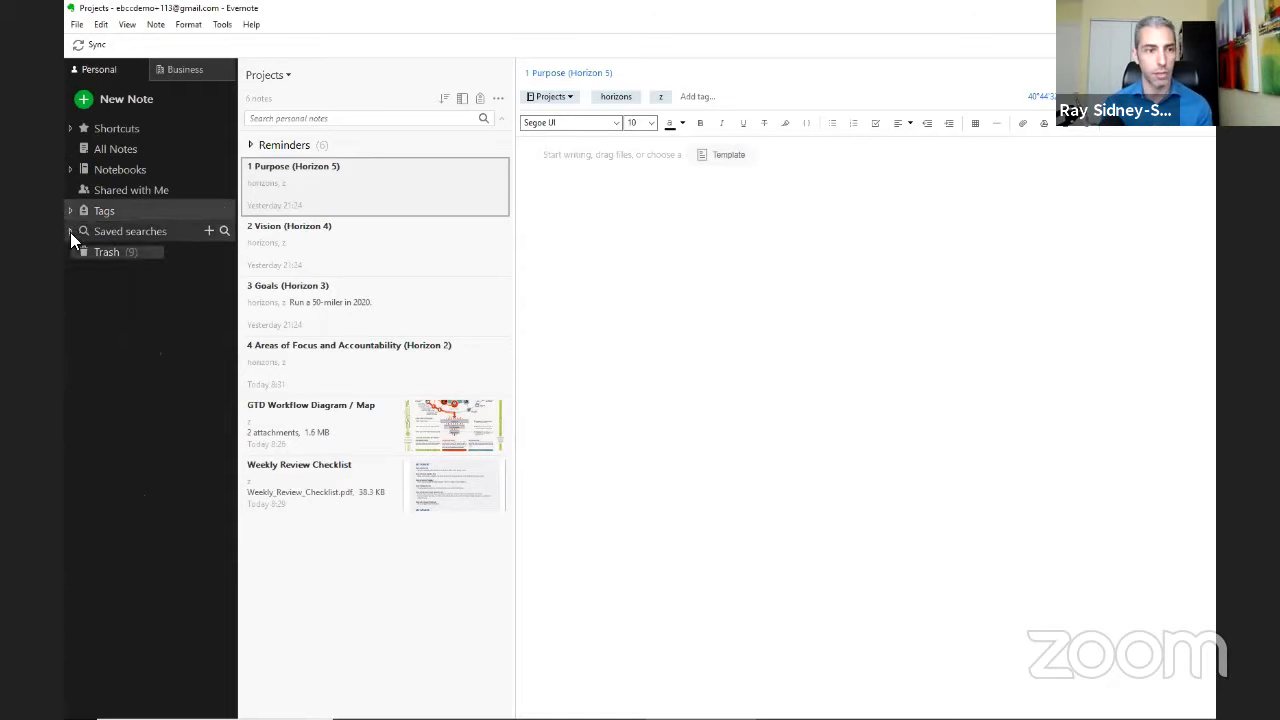
Inspect the query of the Actions - Calls saved search, highlighting its notebook term, and close it without saving.
click(69, 231)
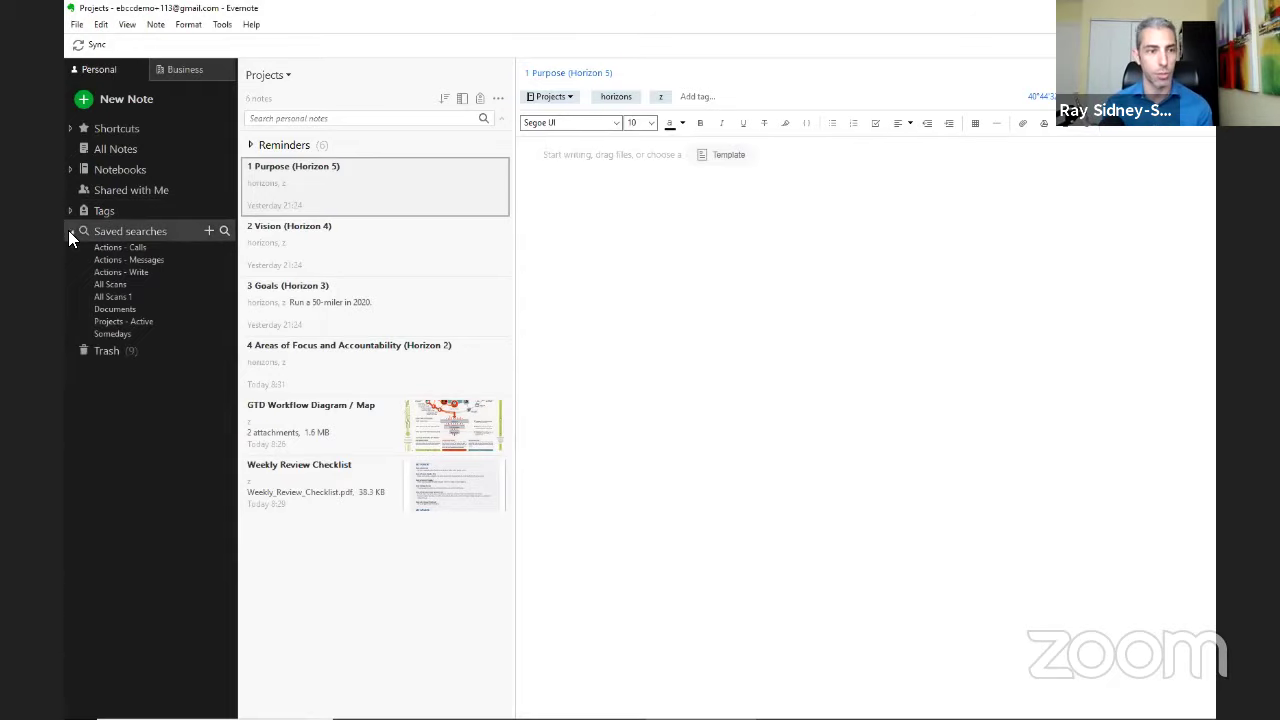
right_click(142, 250)
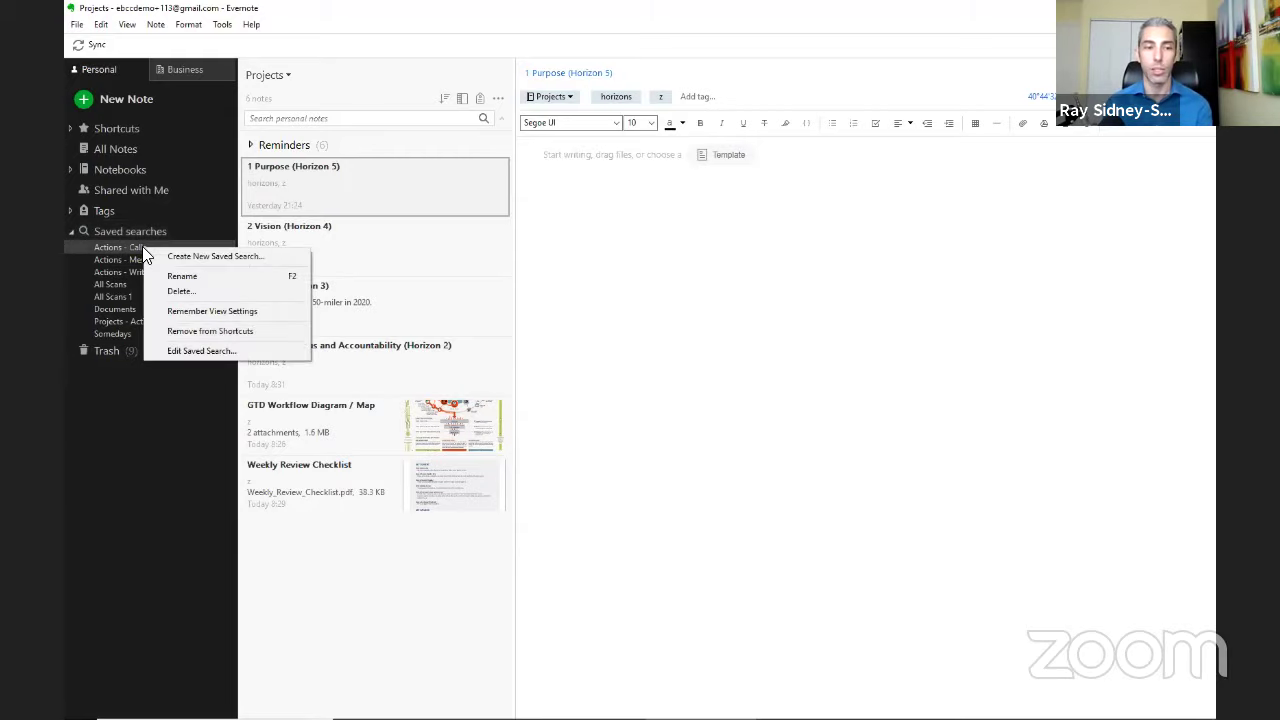
click(182, 352)
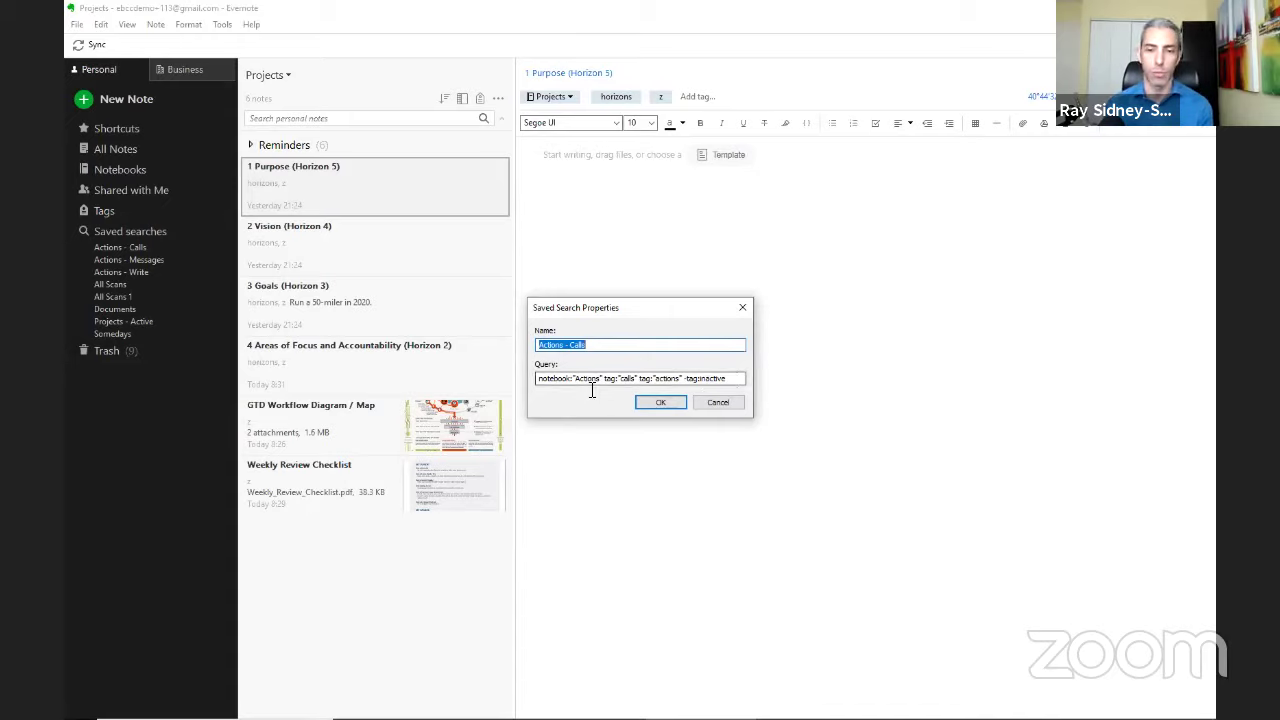
drag(603, 380, 535, 381)
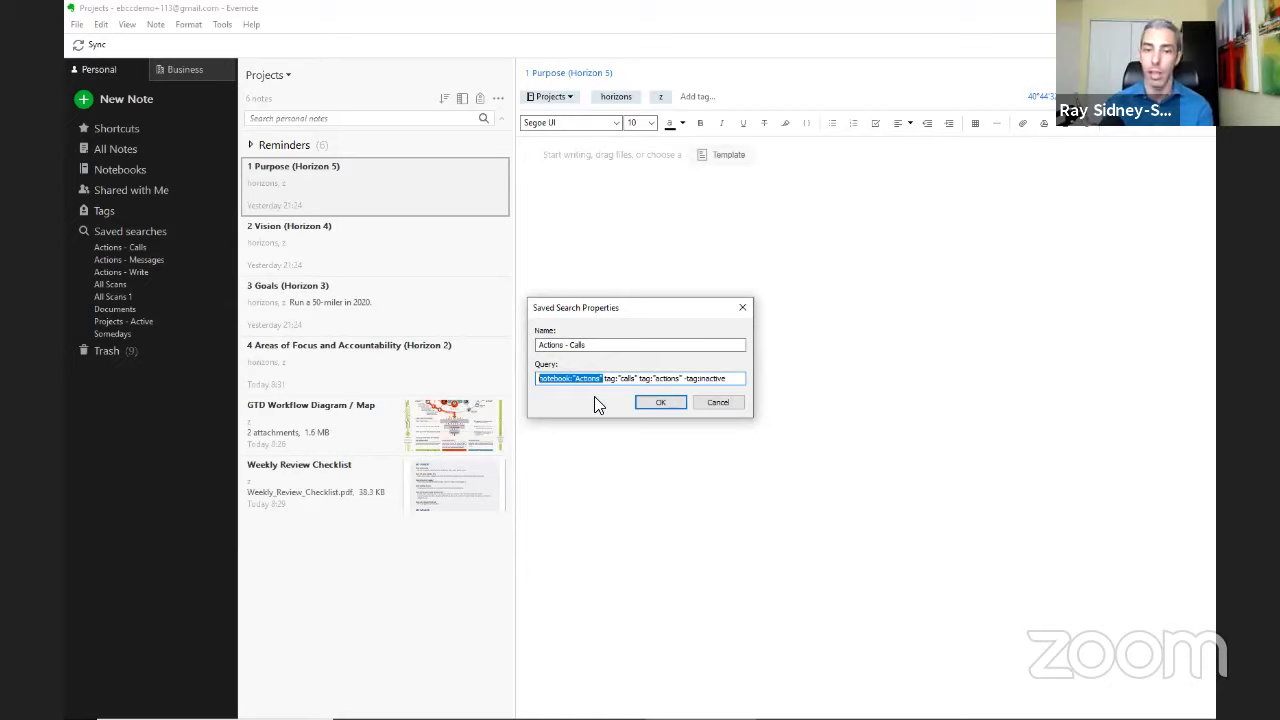
click(718, 403)
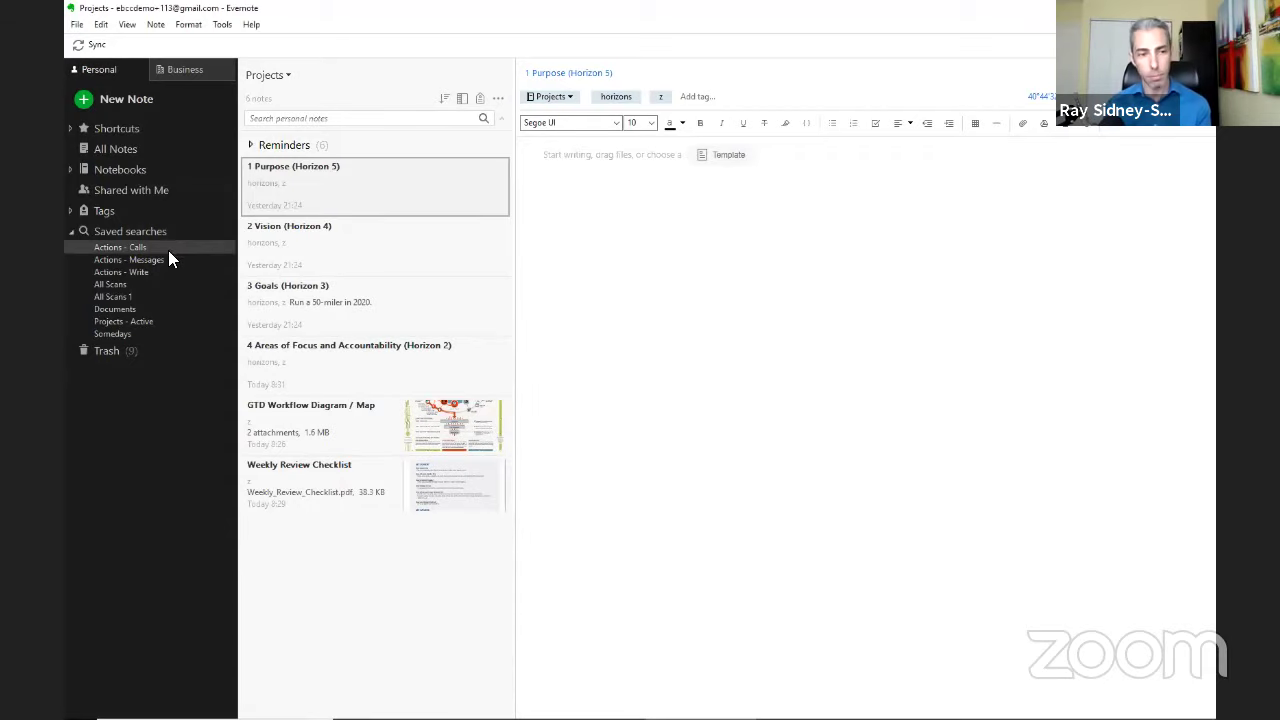
Run the Projects - Active saved search and examine the tag exclusions in its query without altering them.
click(146, 322)
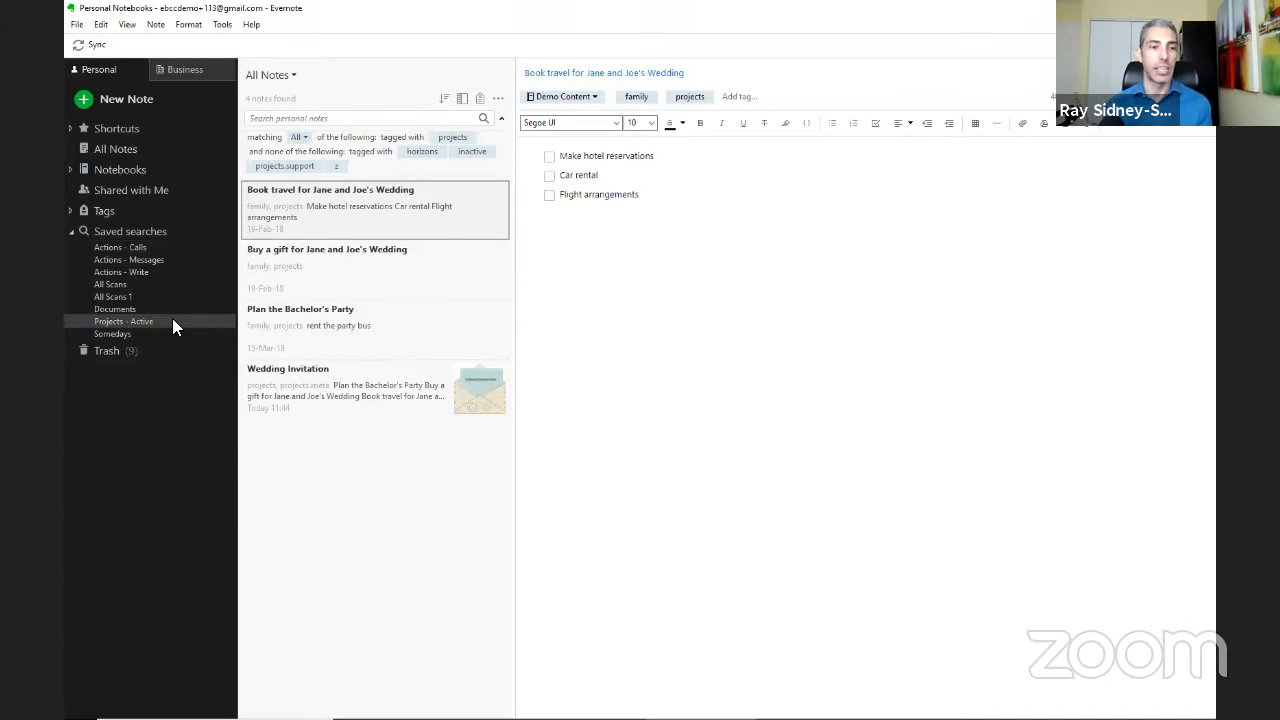
right_click(172, 322)
click(225, 424)
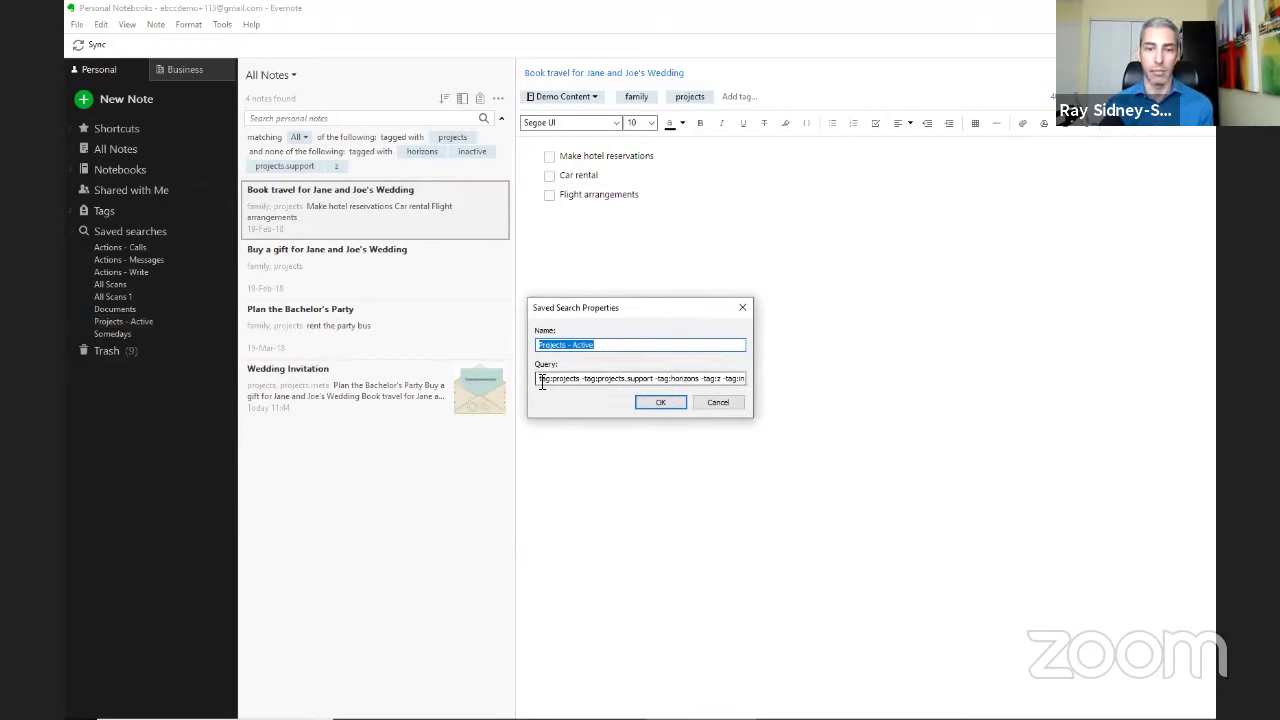
drag(541, 383, 655, 378)
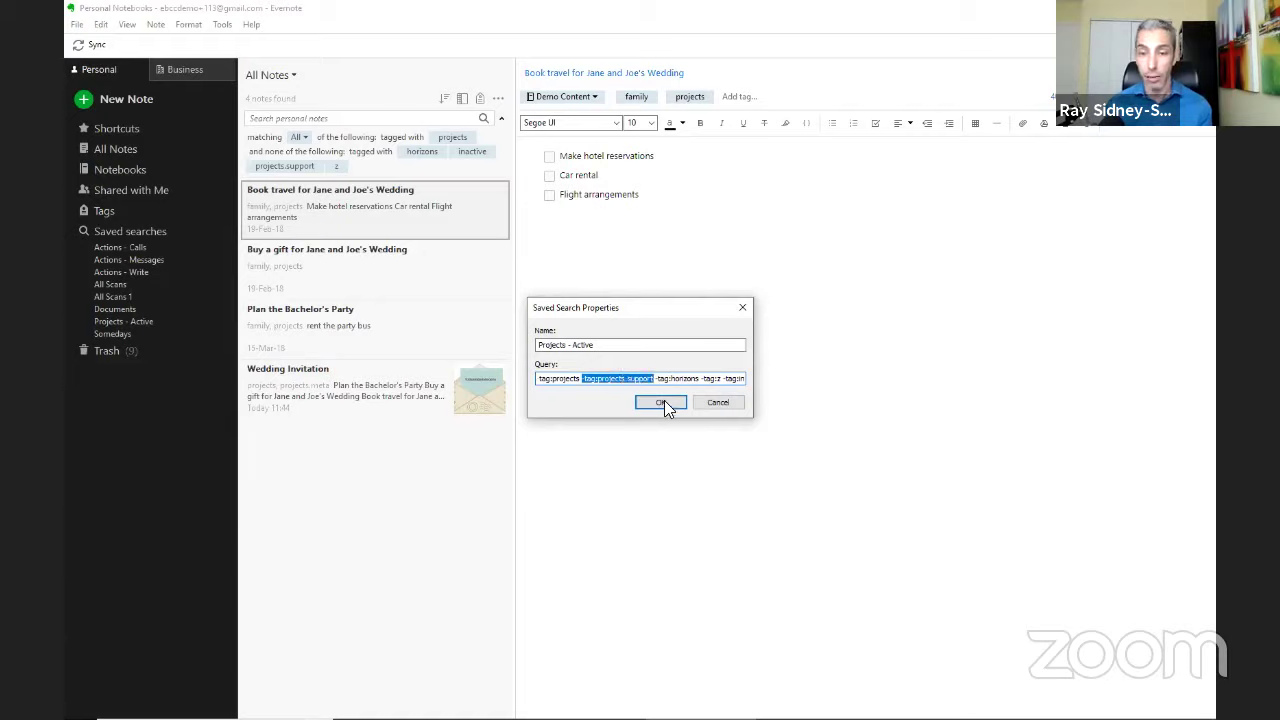
drag(656, 384, 756, 381)
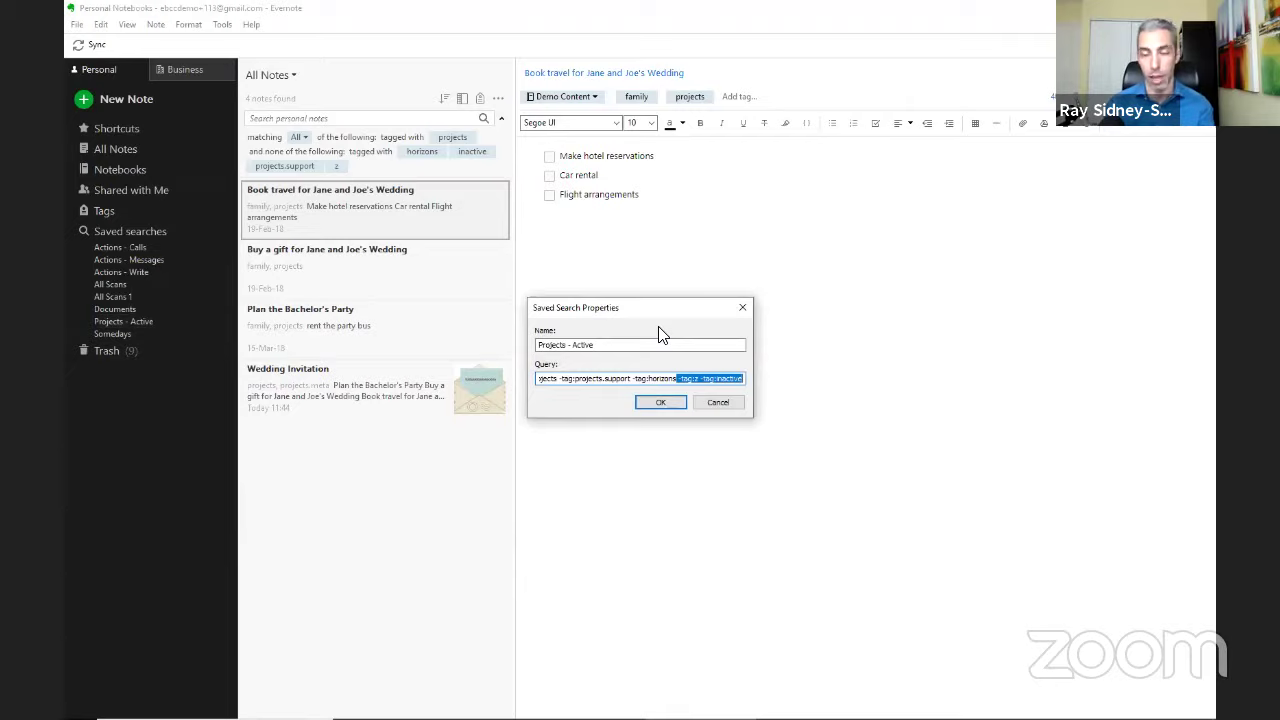
click(705, 380)
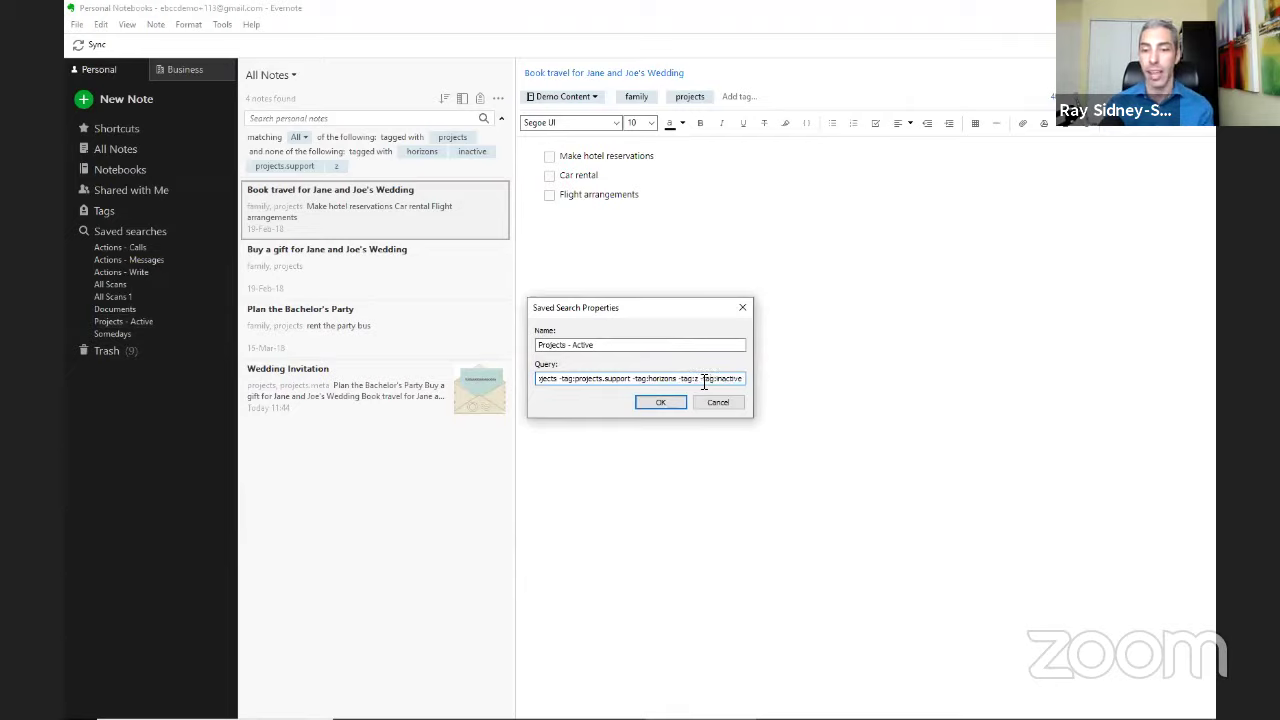
drag(703, 380, 748, 380)
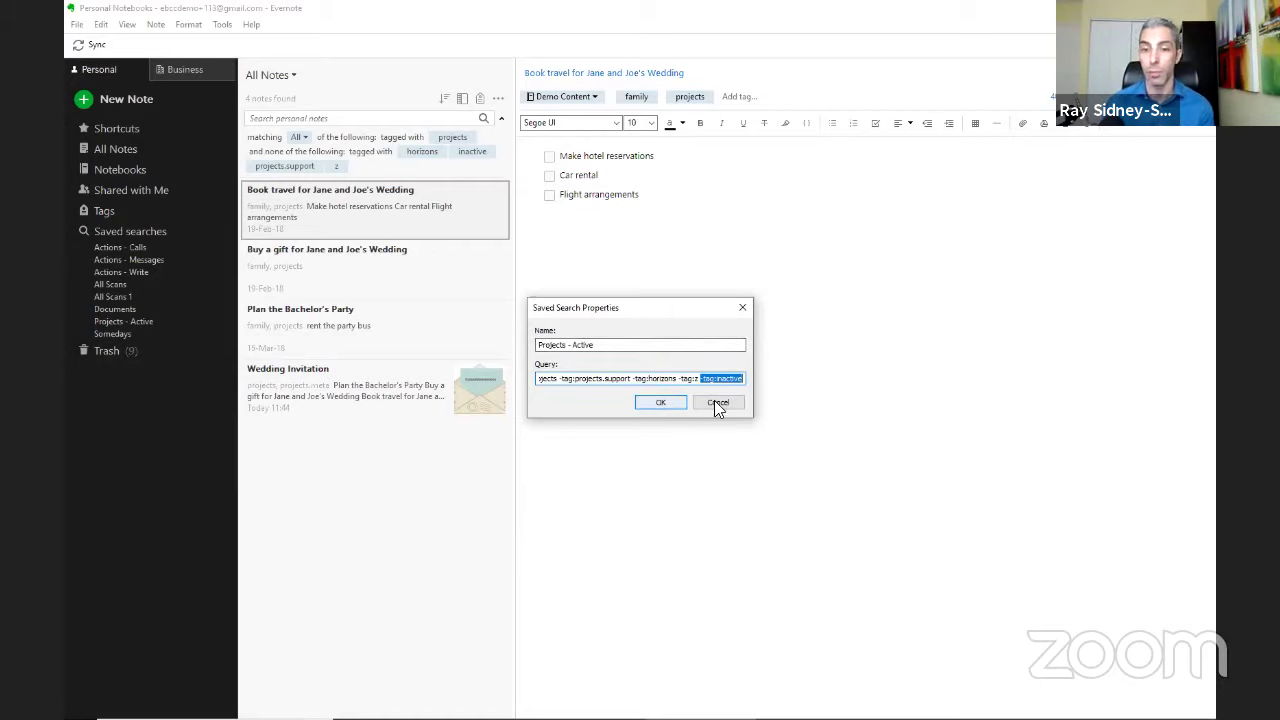
click(661, 402)
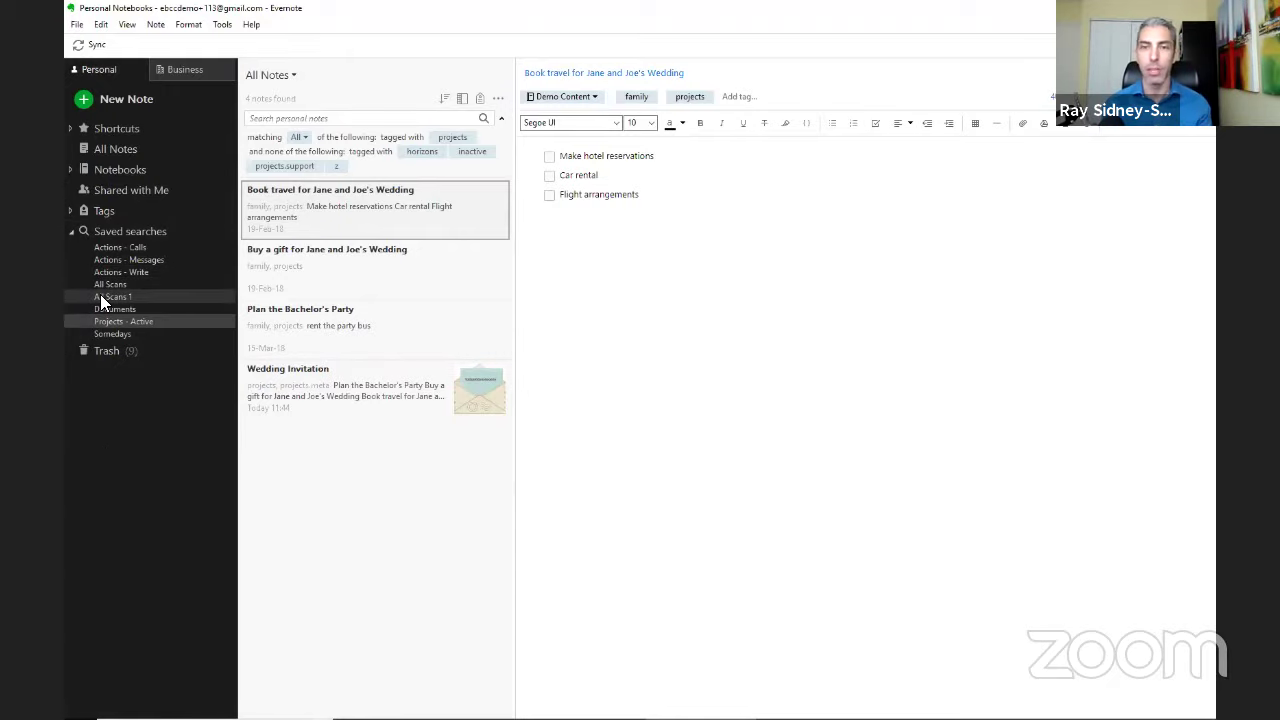
Add the projects and coworker tags to the Shortcuts list, below the spouse tag.
click(71, 231)
click(71, 128)
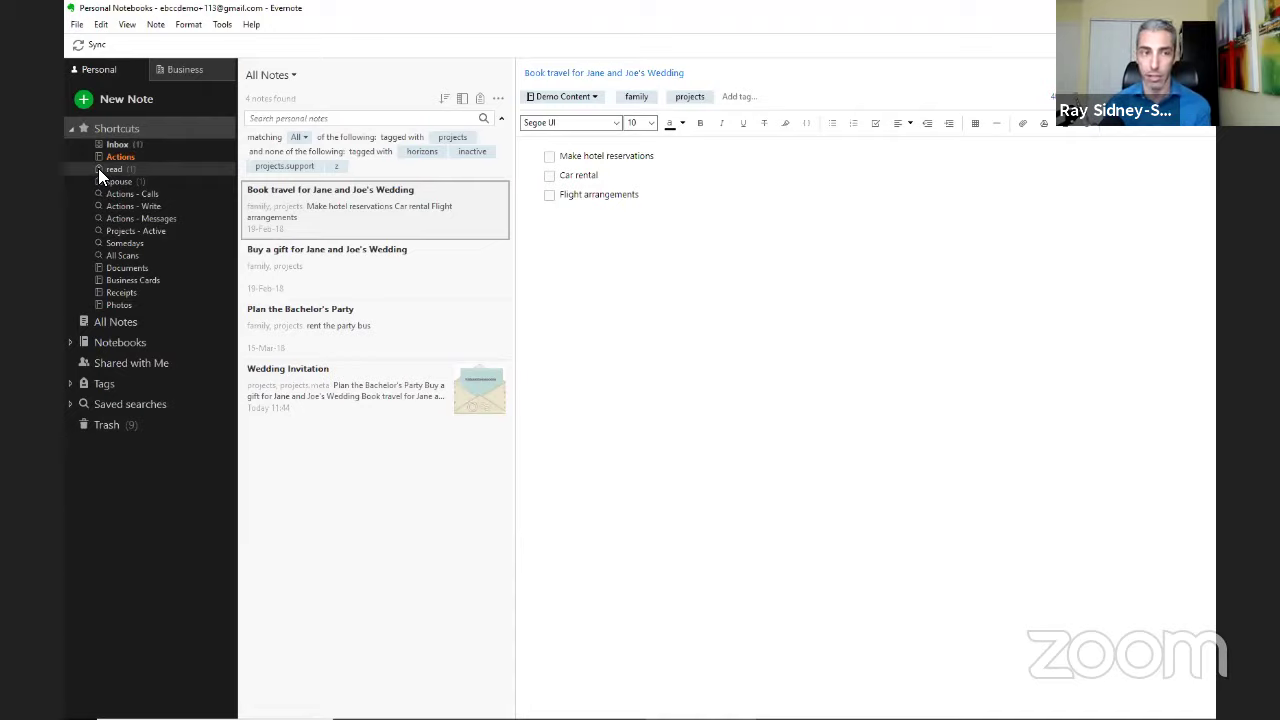
click(70, 383)
scroll(114, 478, down, 1)
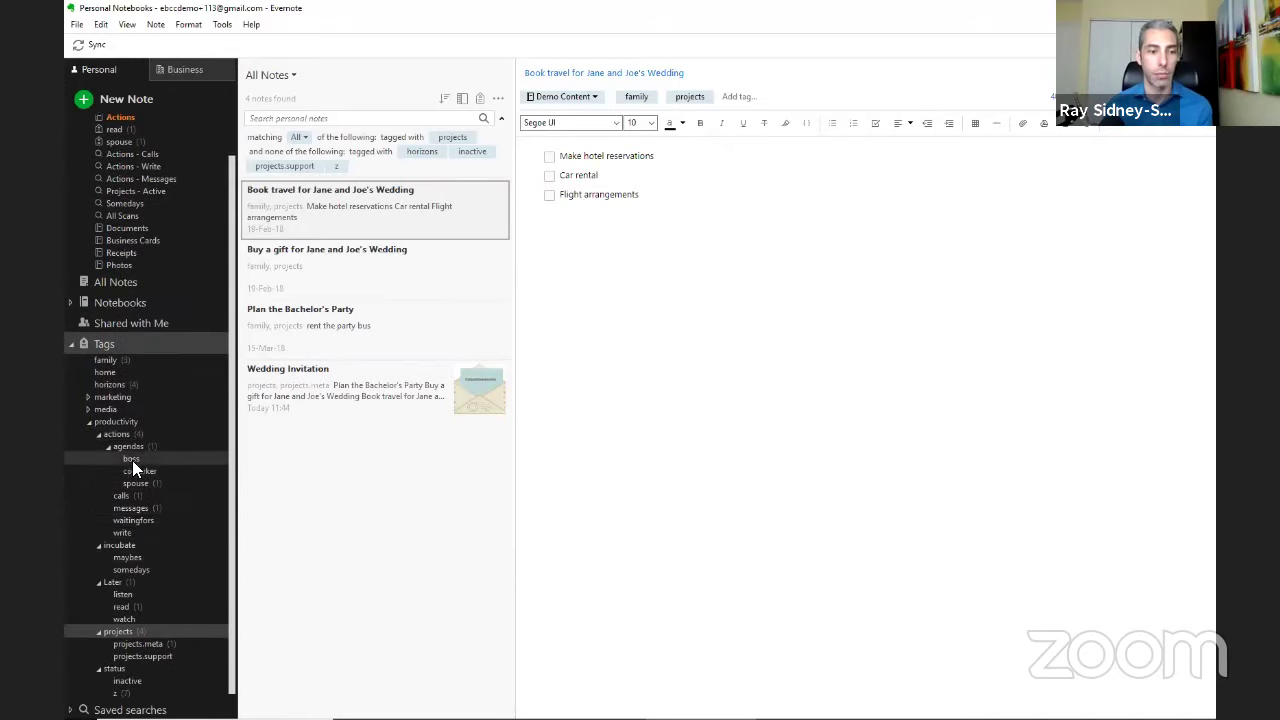
click(136, 471)
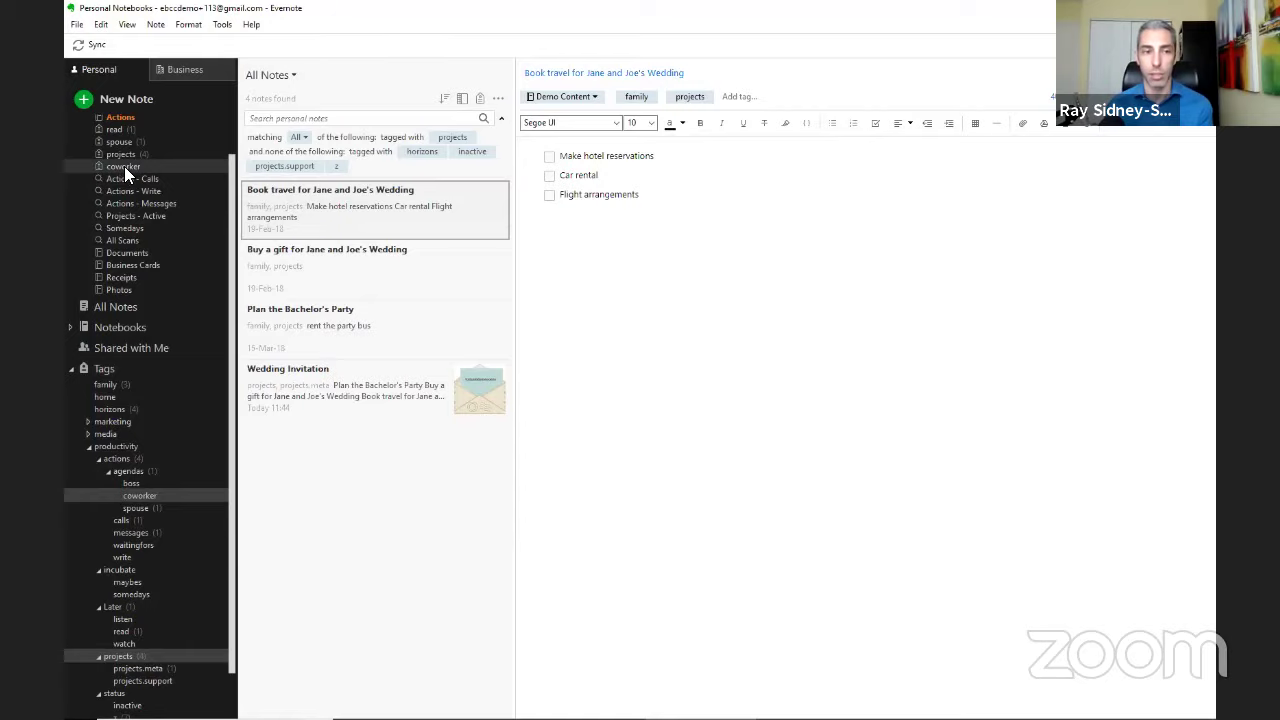
Show the notes tagged coworker through its shortcut, and view the list of recent and saved searches without choosing one.
click(124, 166)
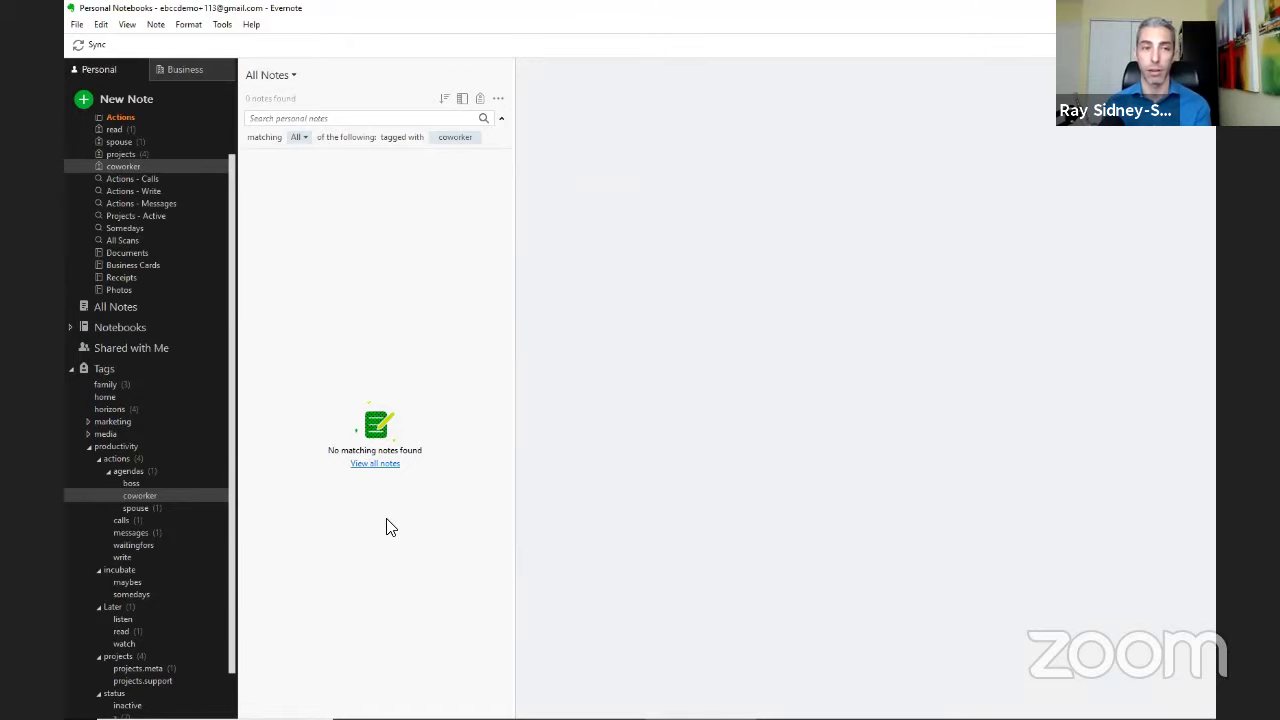
scroll(140, 236, up, 2)
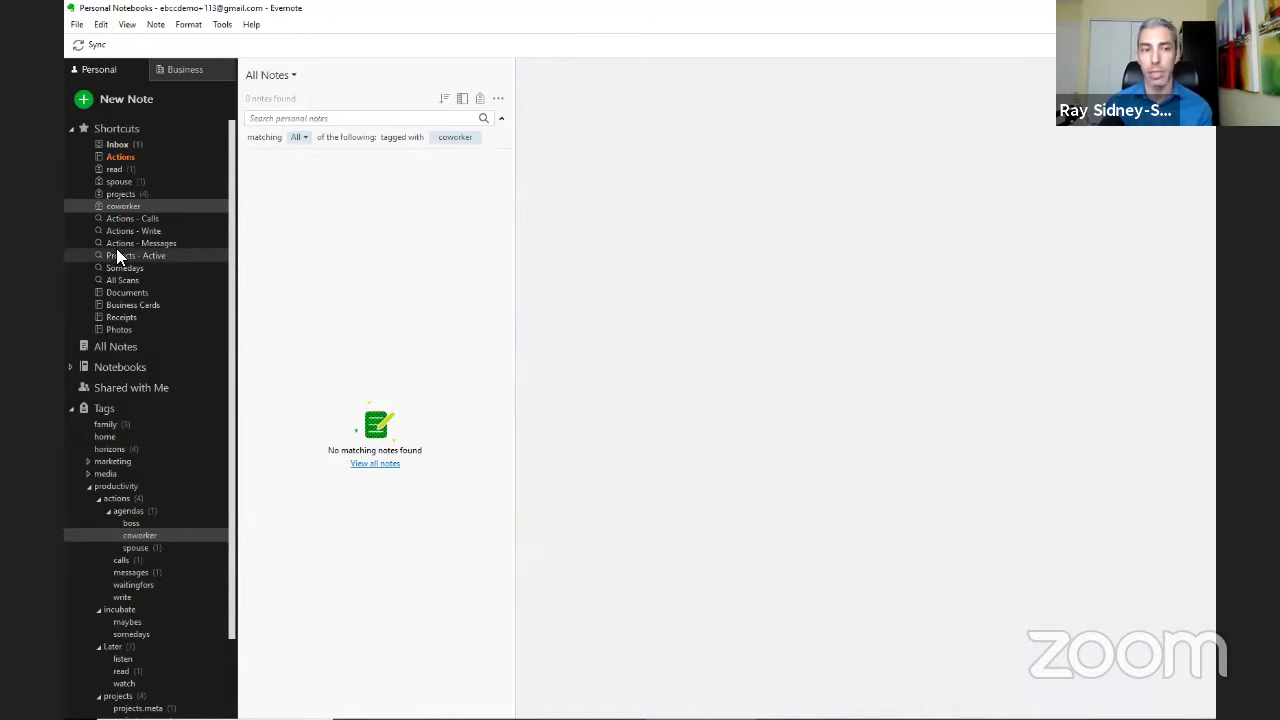
click(316, 121)
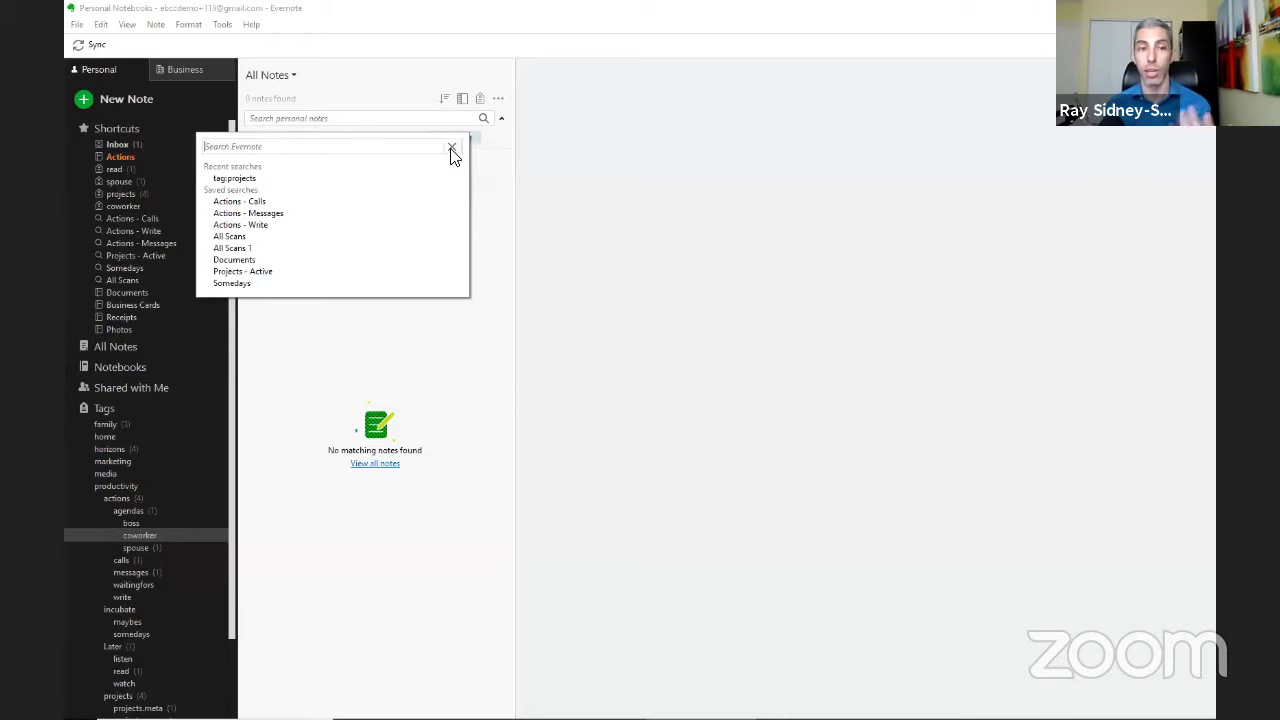
click(517, 252)
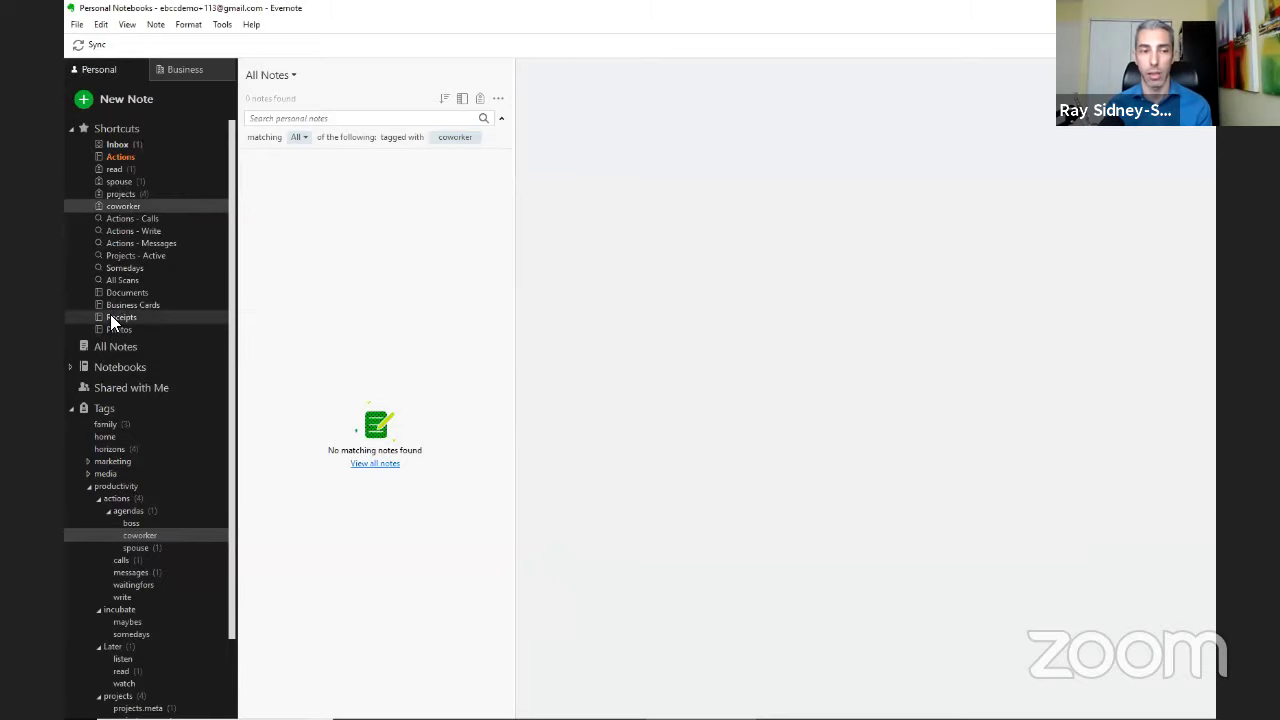
Collapse the Shortcuts and Tags sections and expand the Notebooks section.
click(72, 128)
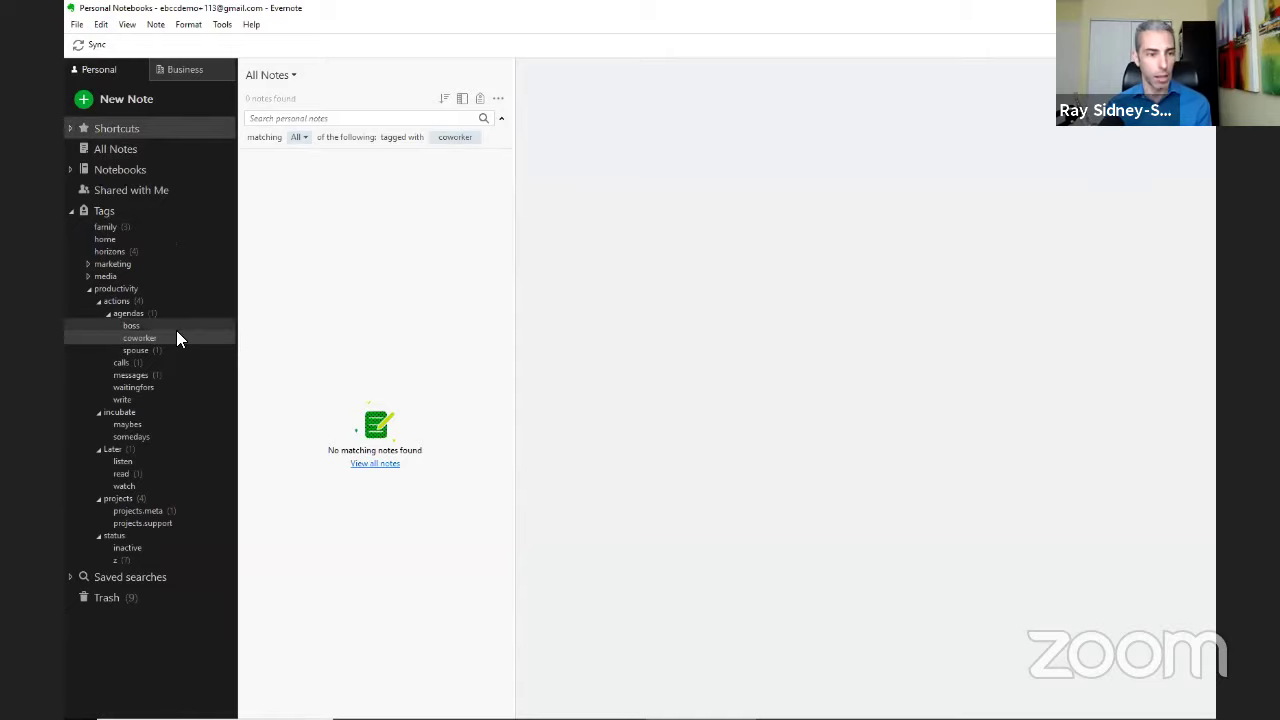
click(71, 210)
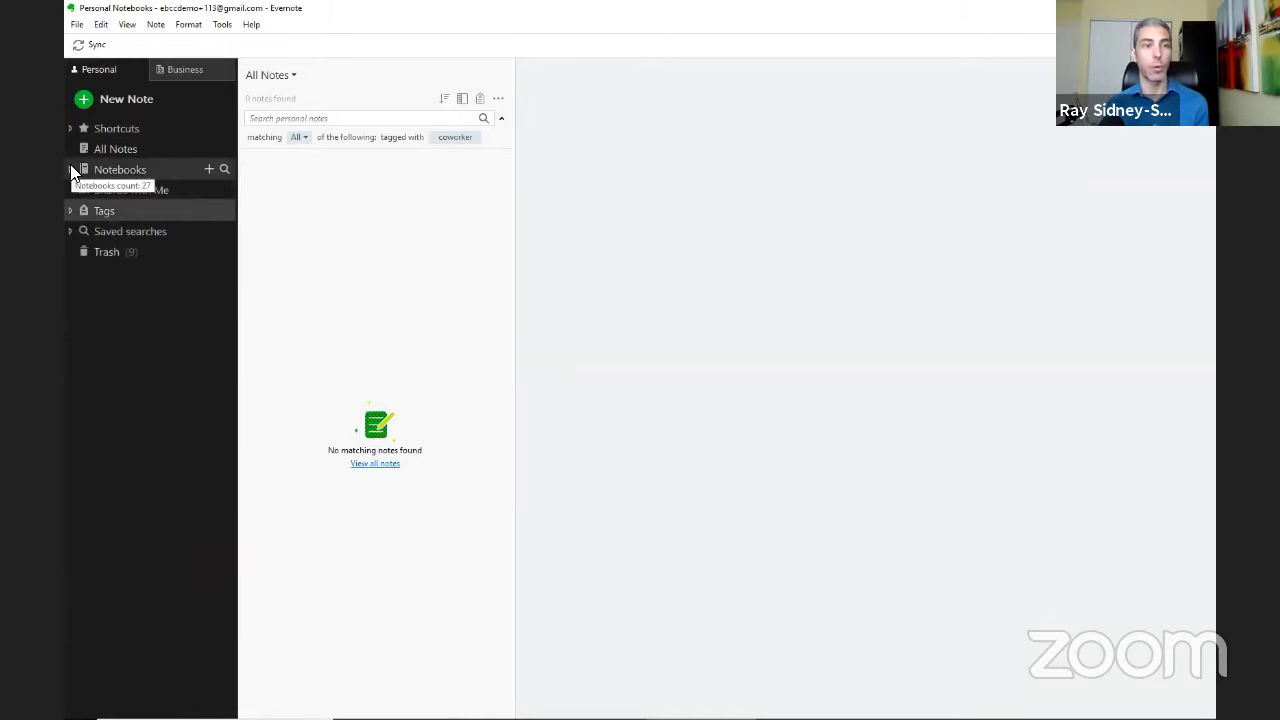
click(71, 170)
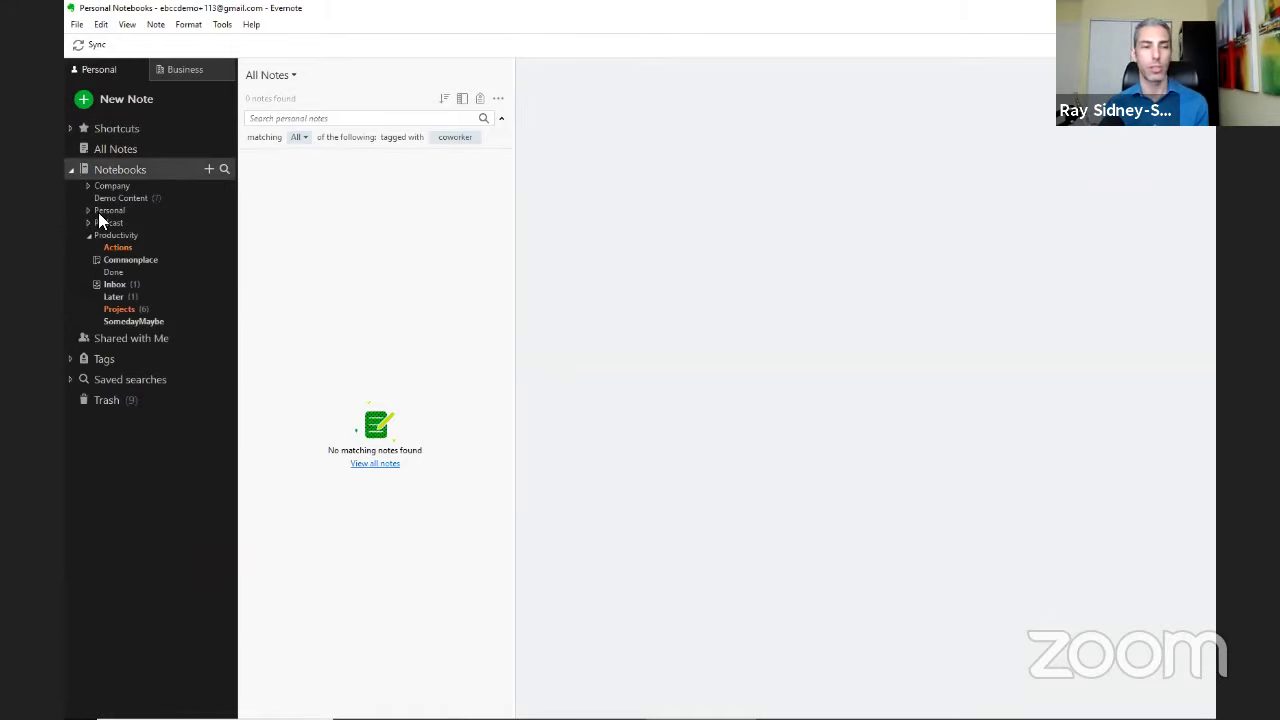
Move the safe deposit box article from the Later notebook to Inbox, view it there, and file it back in Later.
click(168, 296)
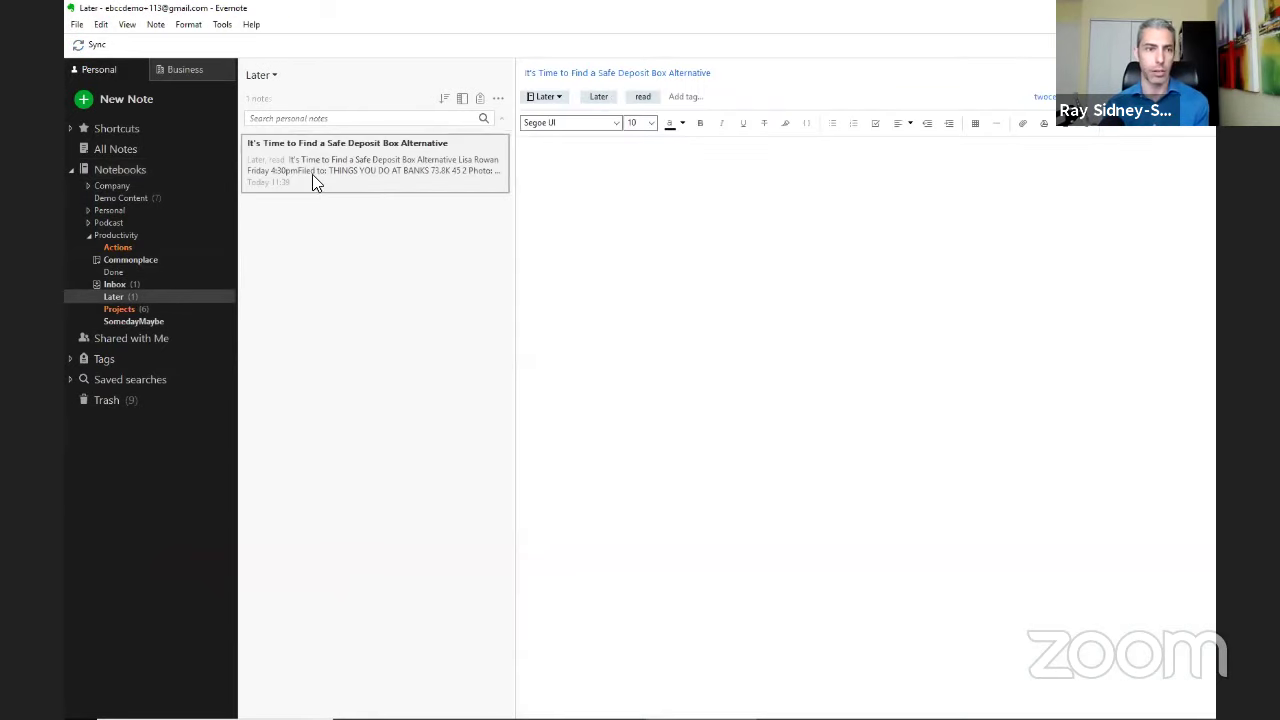
drag(312, 174, 110, 284)
click(110, 284)
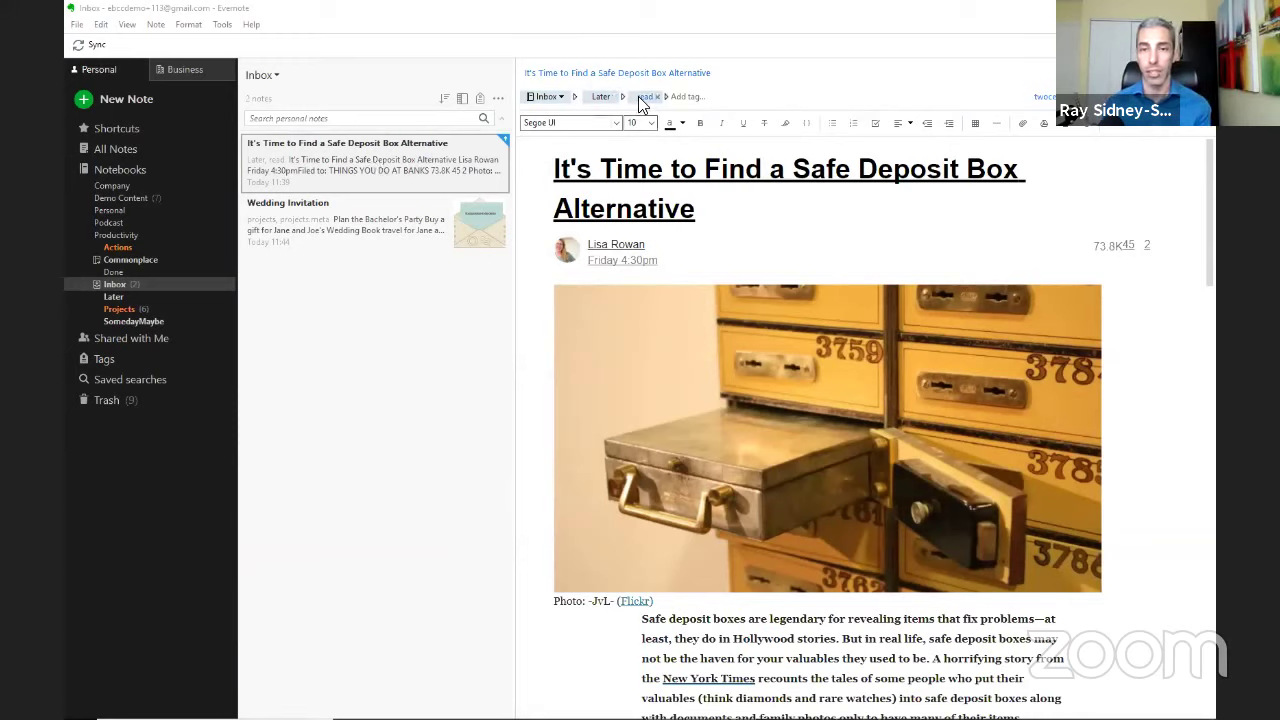
drag(308, 154, 114, 298)
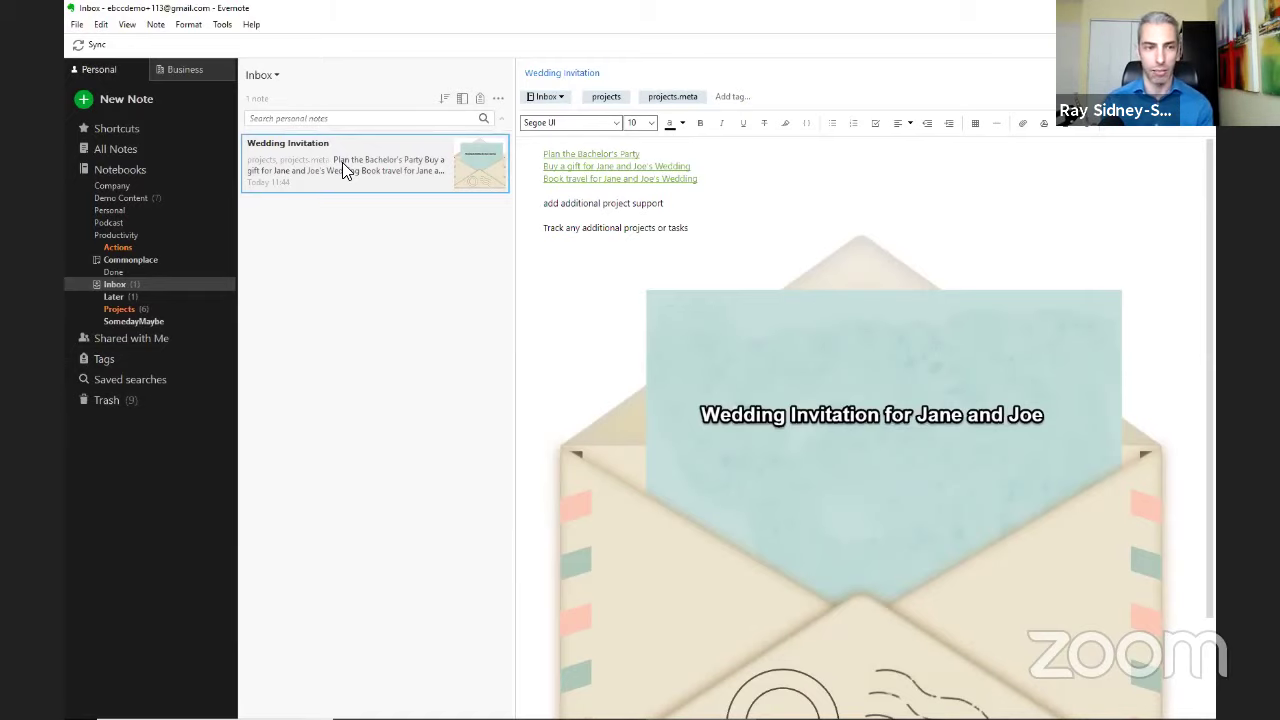
Move all seven notes from the Demo Content notebook to the Inbox notebook, and open Inbox.
click(142, 198)
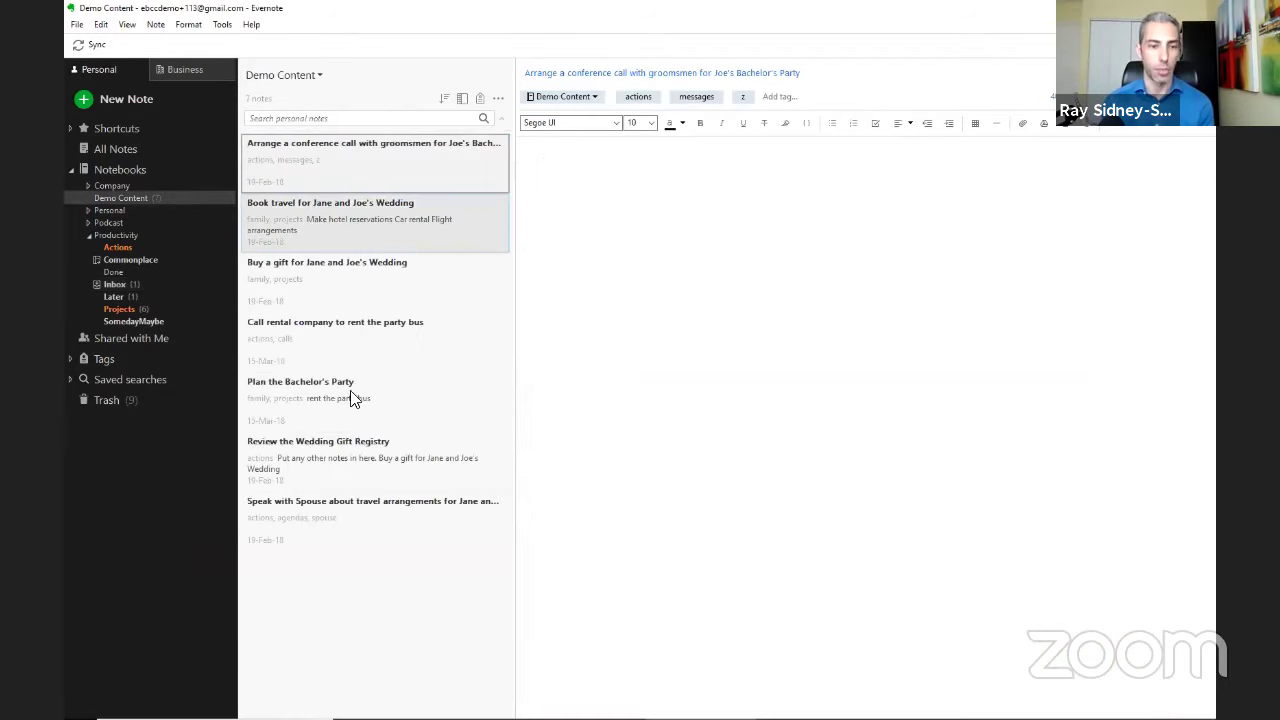
shift+click(337, 509)
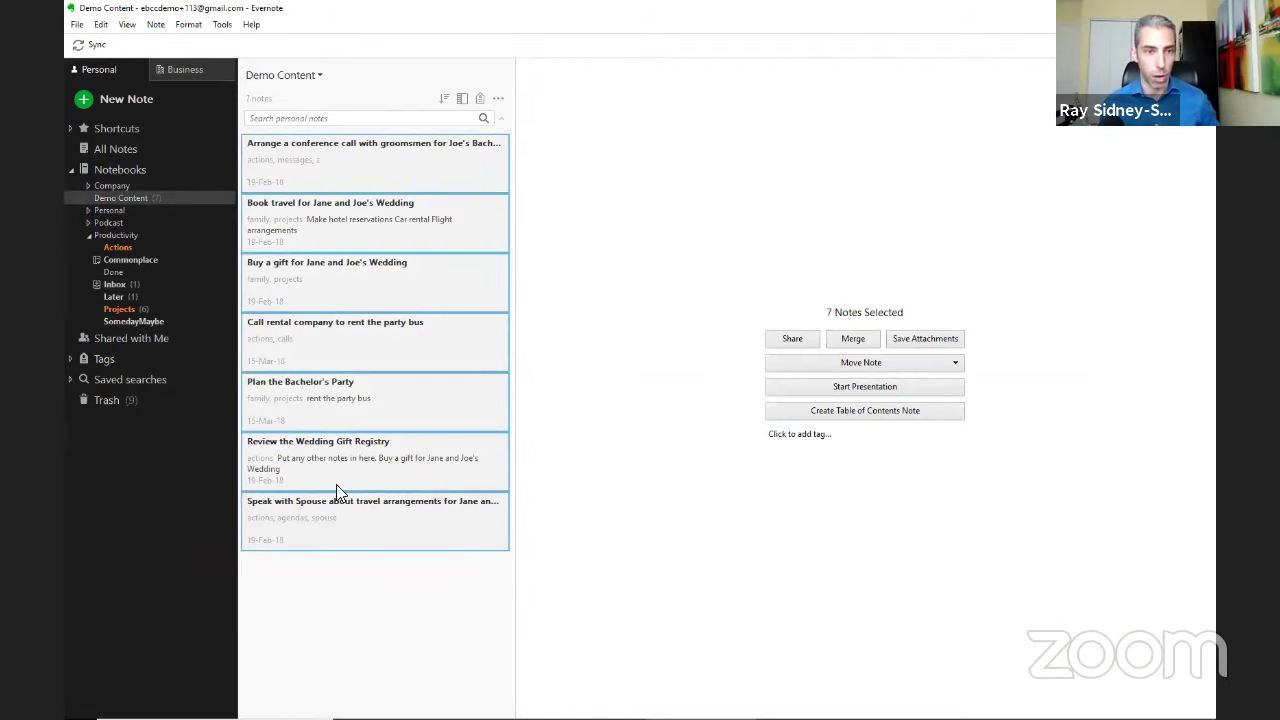
drag(342, 188, 115, 285)
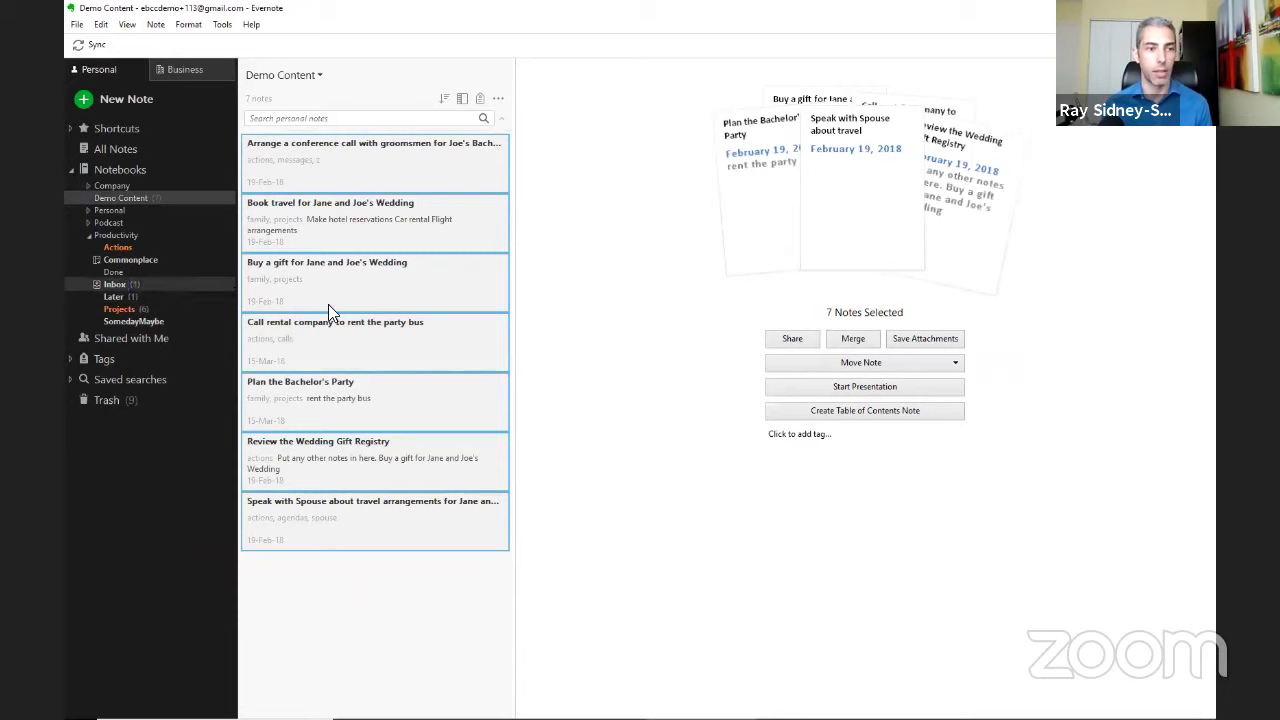
click(116, 285)
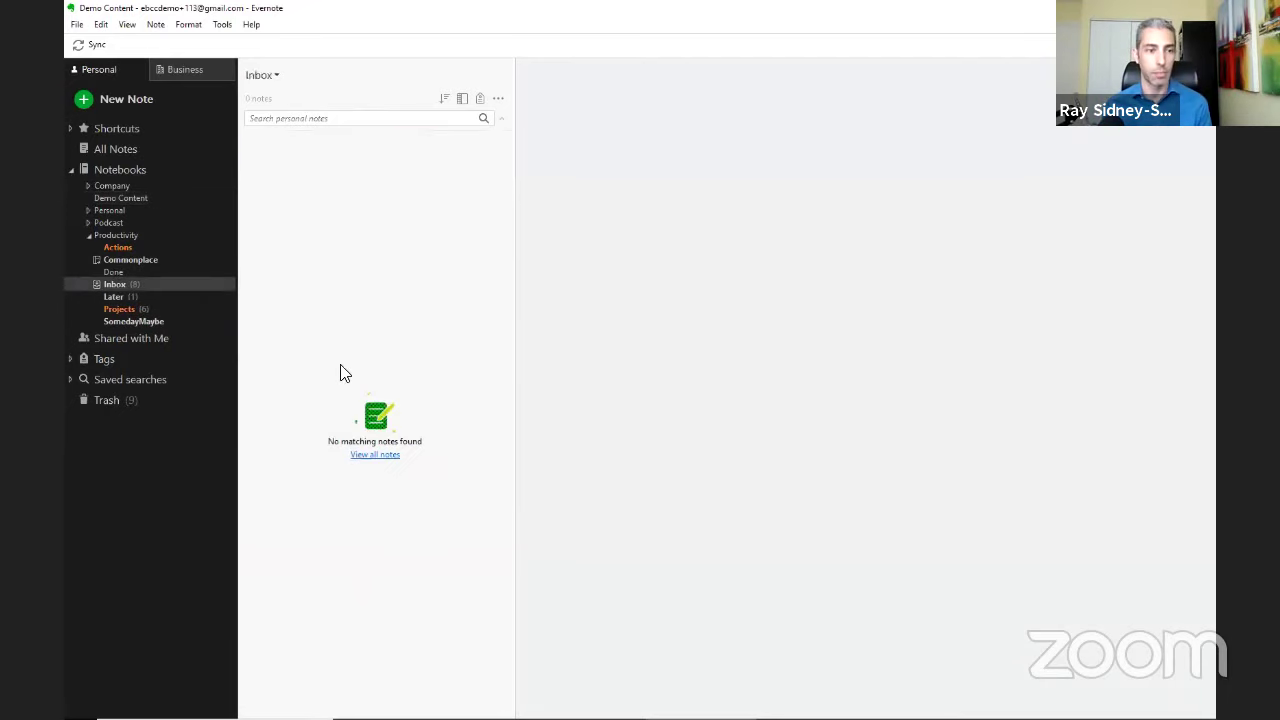
Retitle the Wedding Invitation note, replacing "Invitation" with "for" and the couple's first names.
click(360, 586)
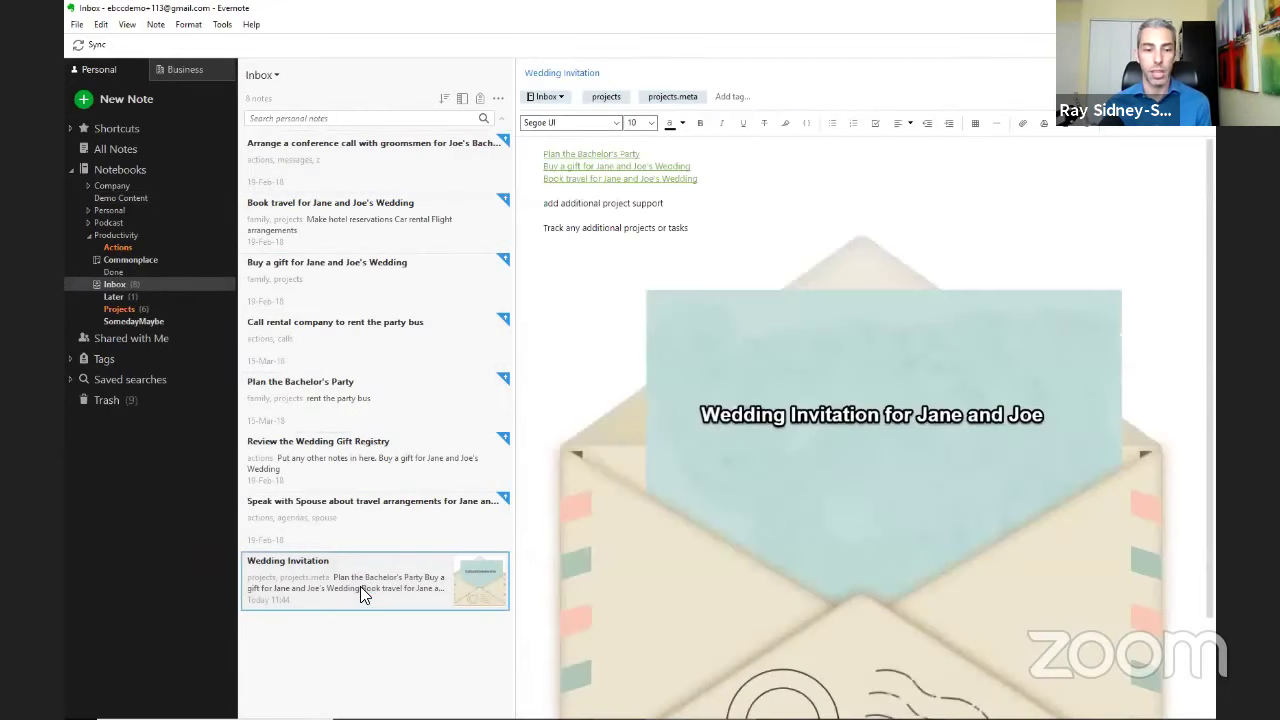
drag(564, 73, 618, 73)
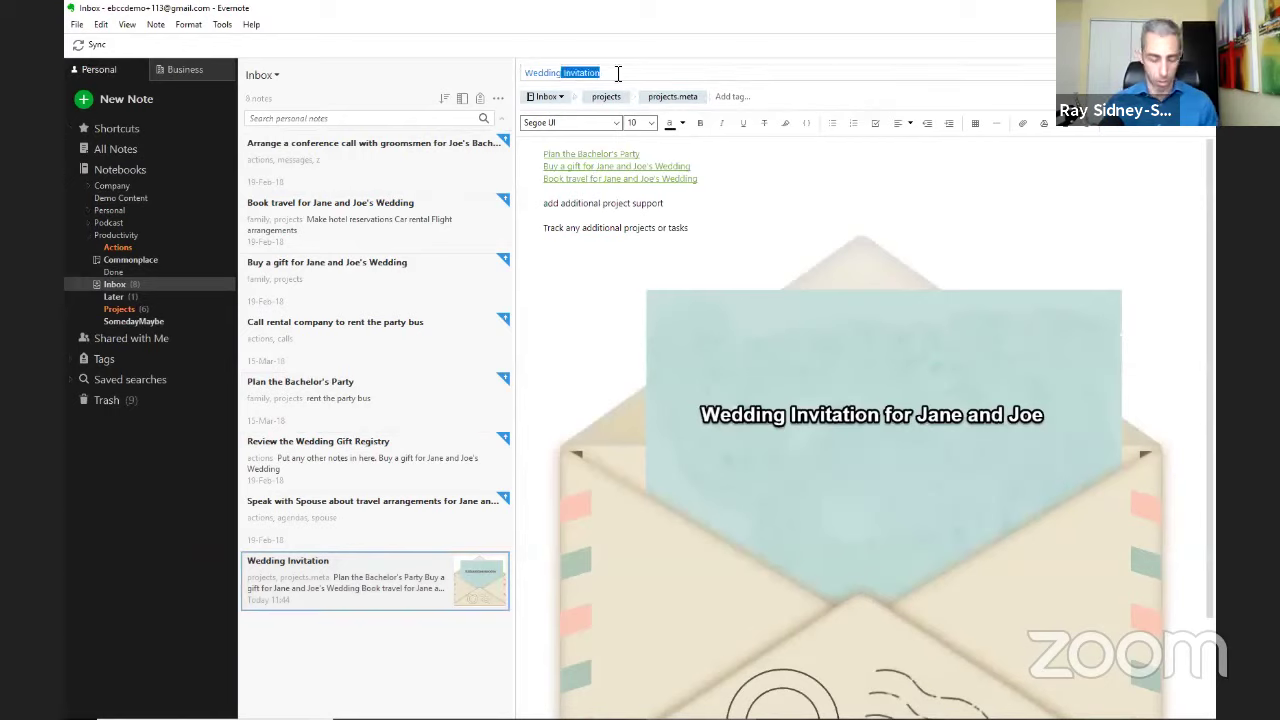
key(BackSpace)
text(for J)
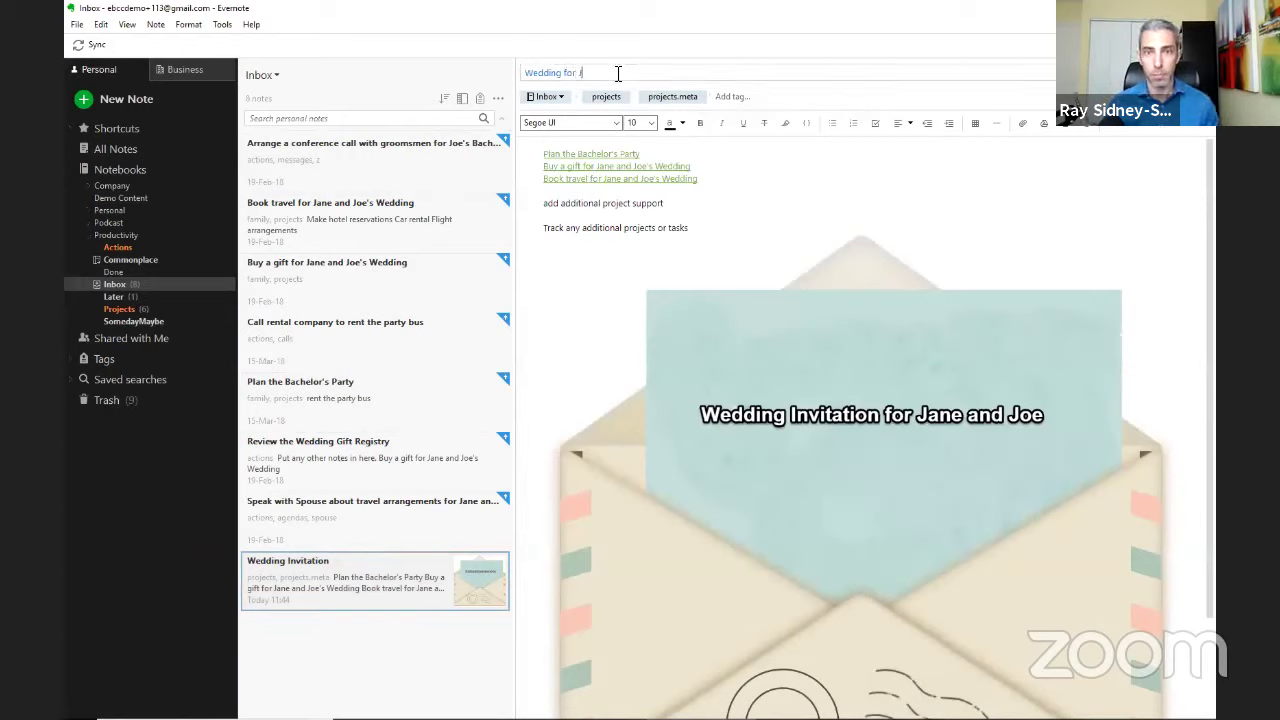
text(ane and Joe)
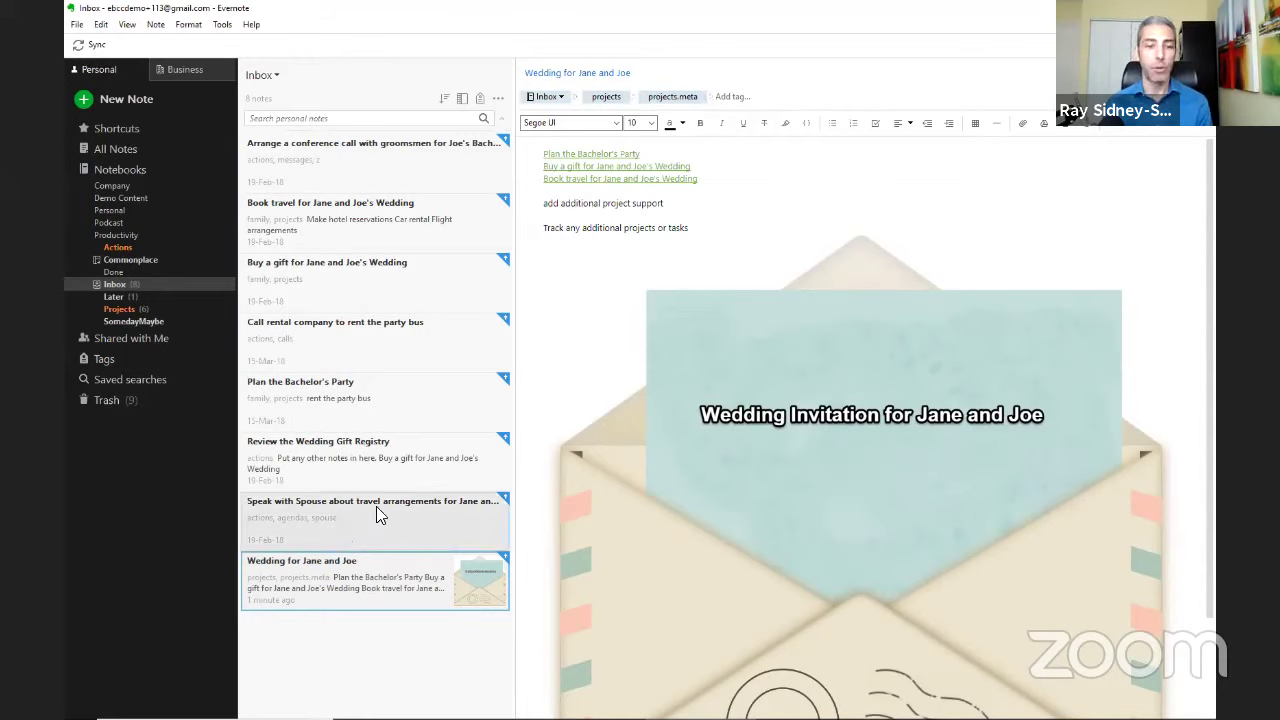
Move the travel booking, wedding gift and Bachelor's Party notes, tagged family and projects, from Inbox to the Projects notebook.
click(382, 398)
ctrl+click(367, 287)
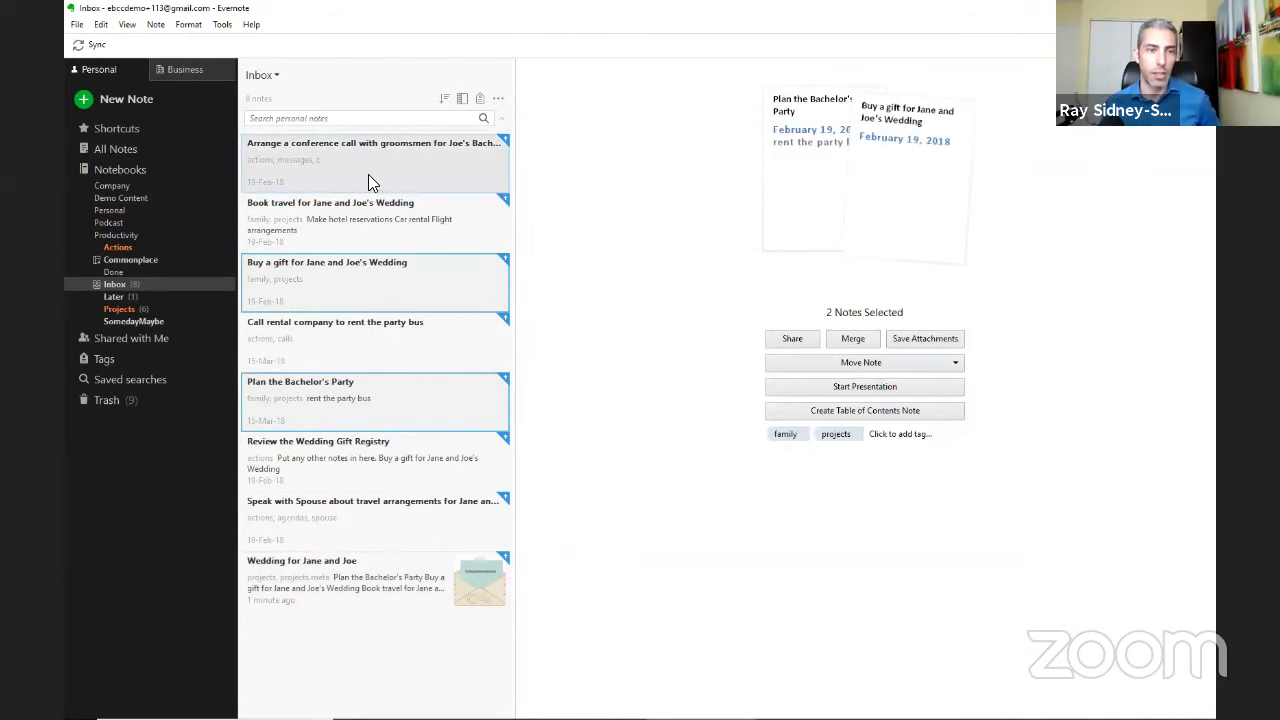
ctrl+click(370, 222)
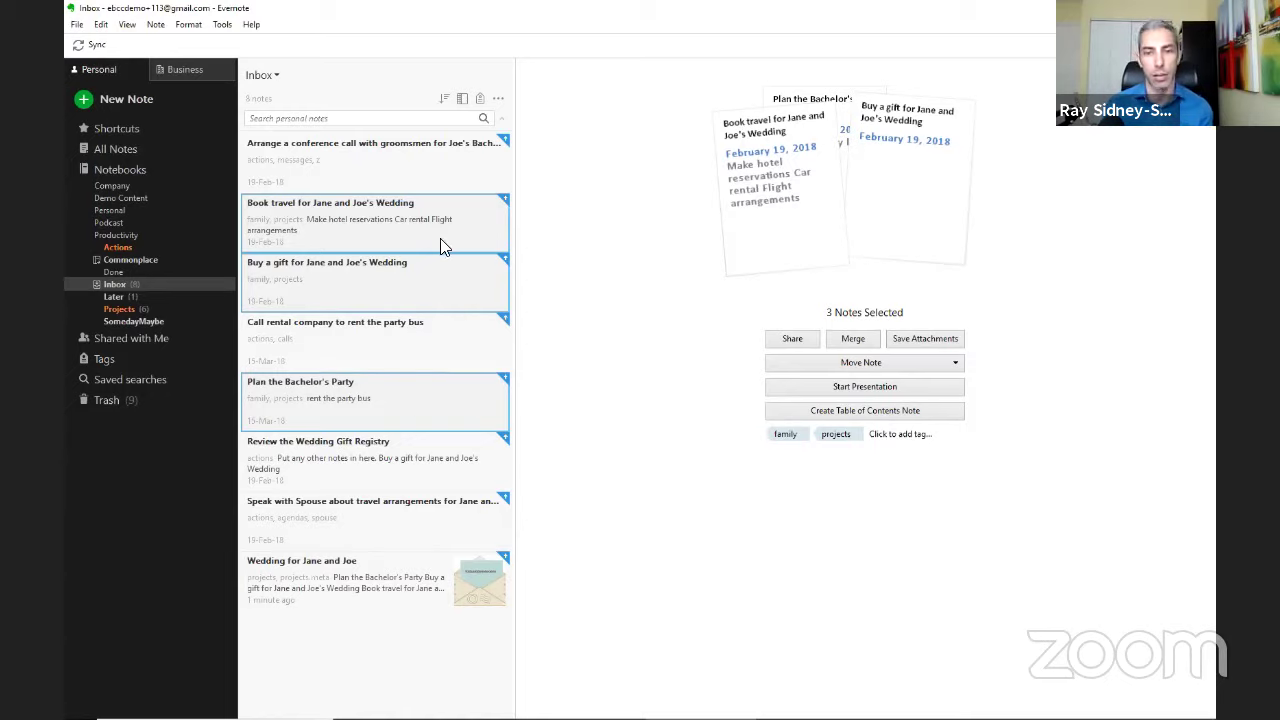
click(408, 234)
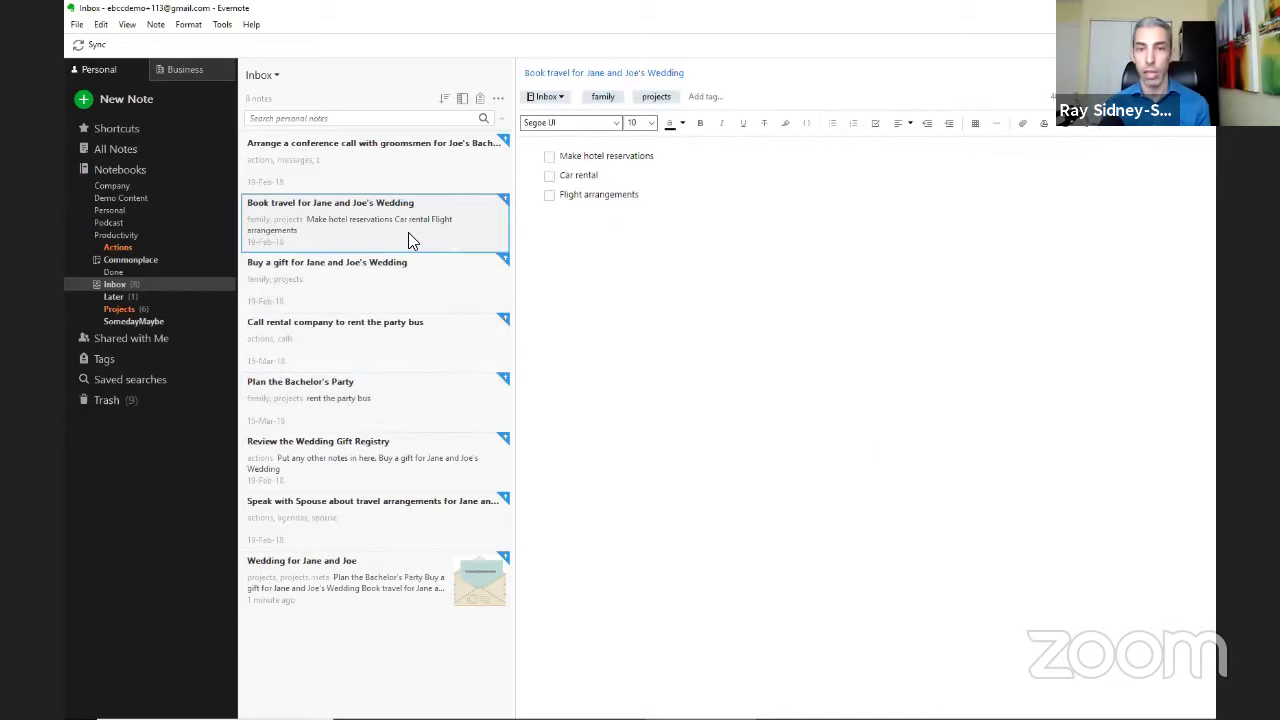
ctrl+click(392, 282)
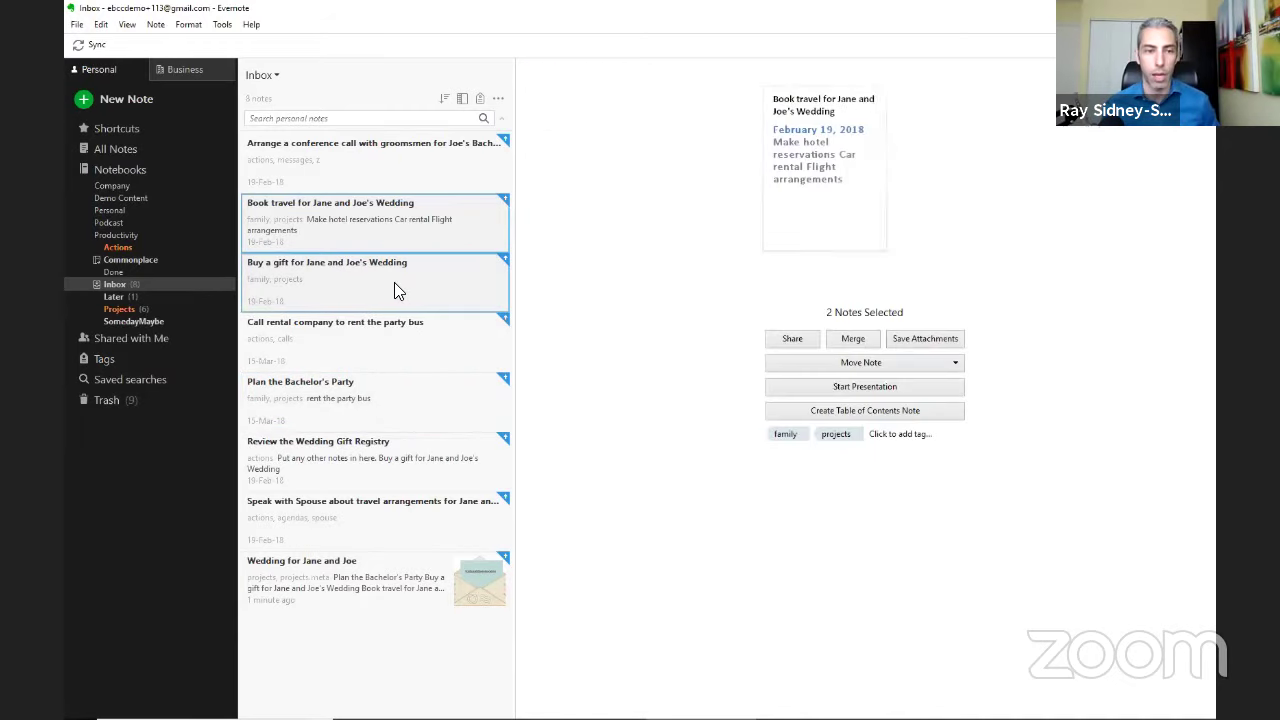
ctrl+click(378, 408)
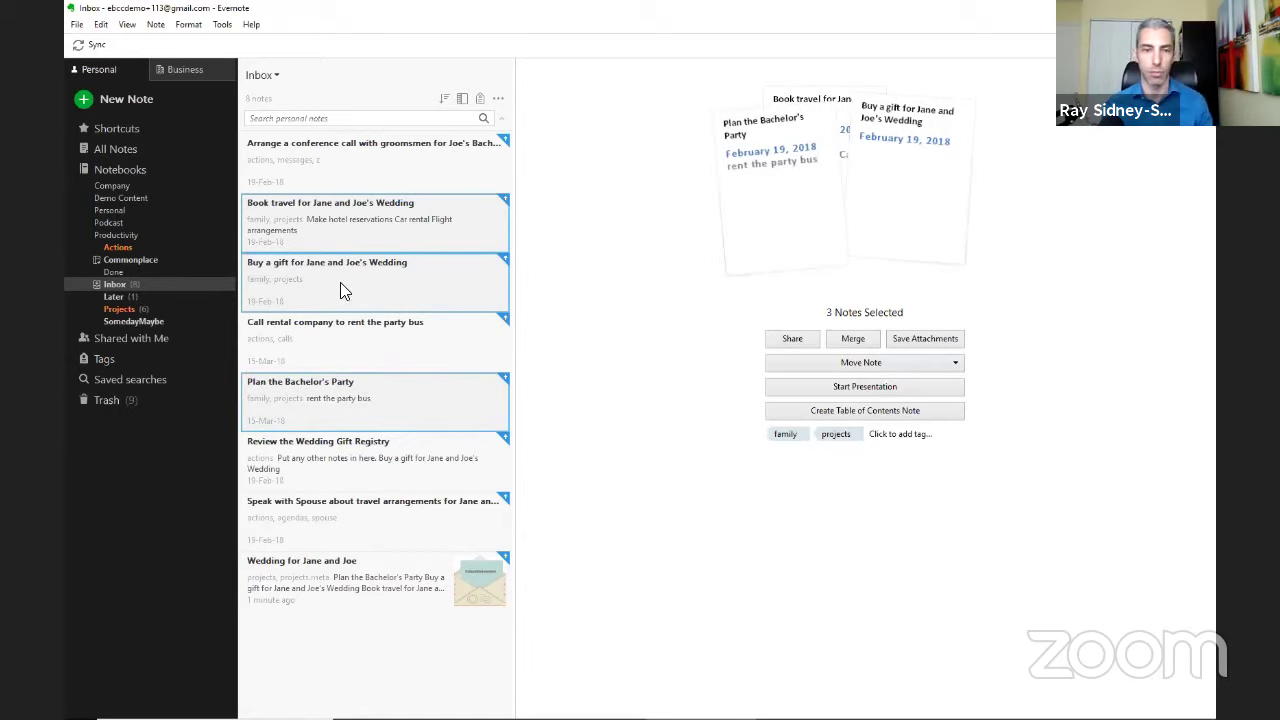
drag(340, 282, 119, 312)
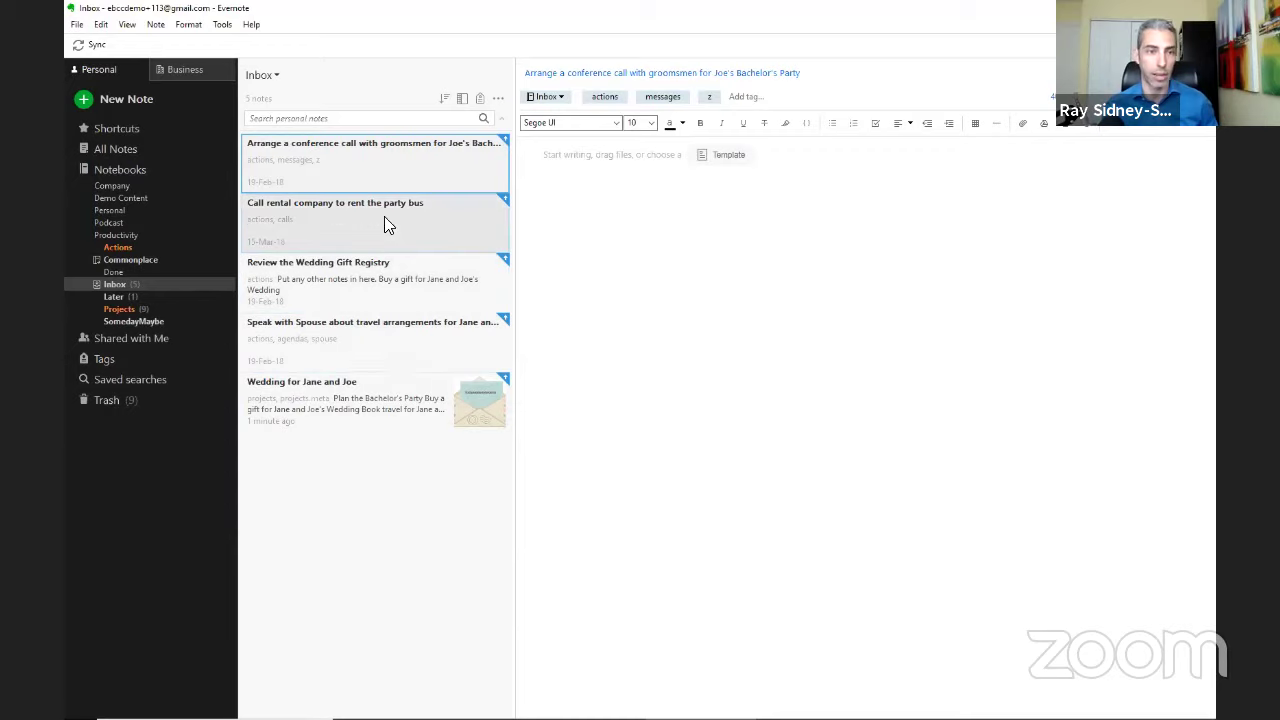
Move the four notes tagged actions from Inbox to the Actions notebook, and show the spouse-tagged note through Shortcuts.
shift+click(372, 350)
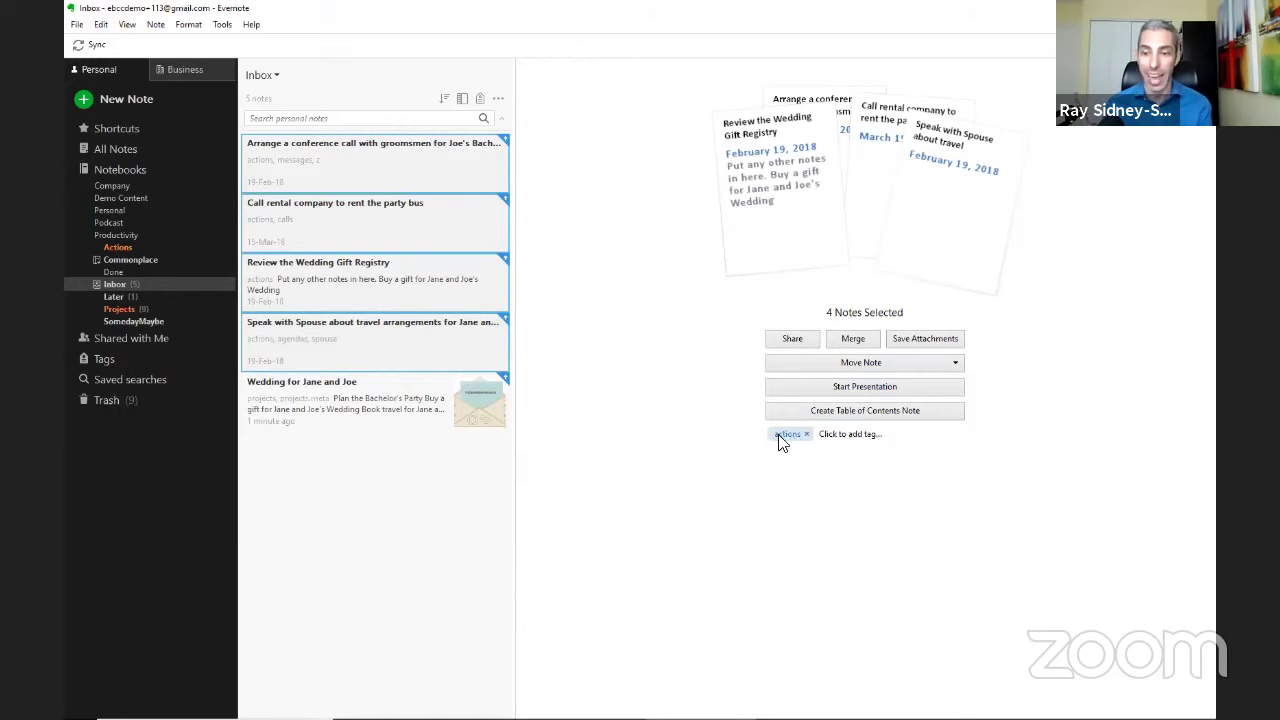
drag(317, 177, 114, 248)
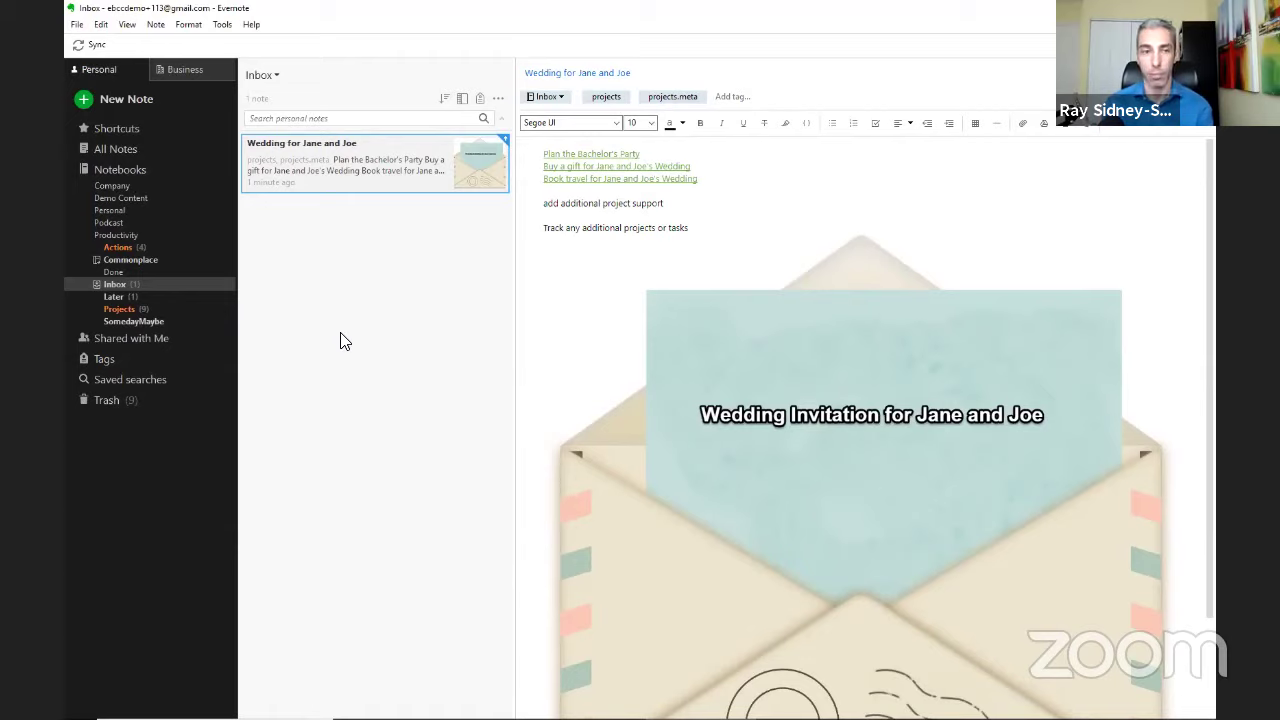
click(72, 128)
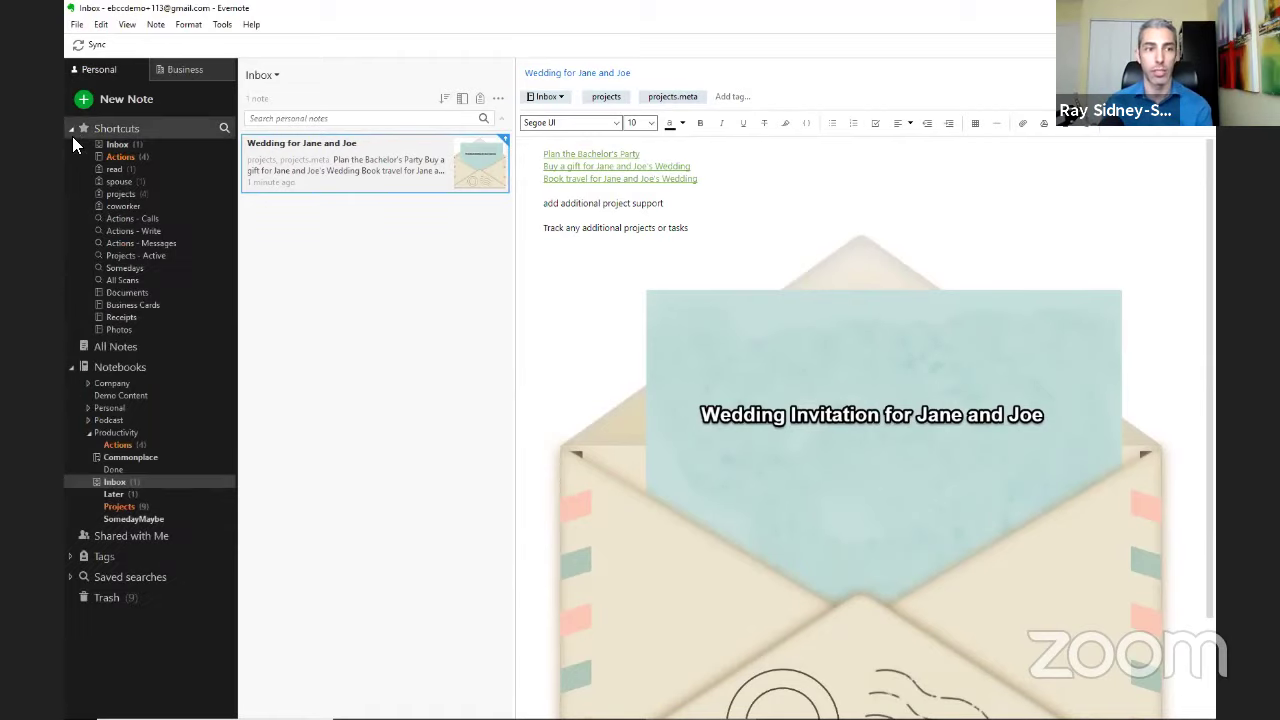
click(120, 182)
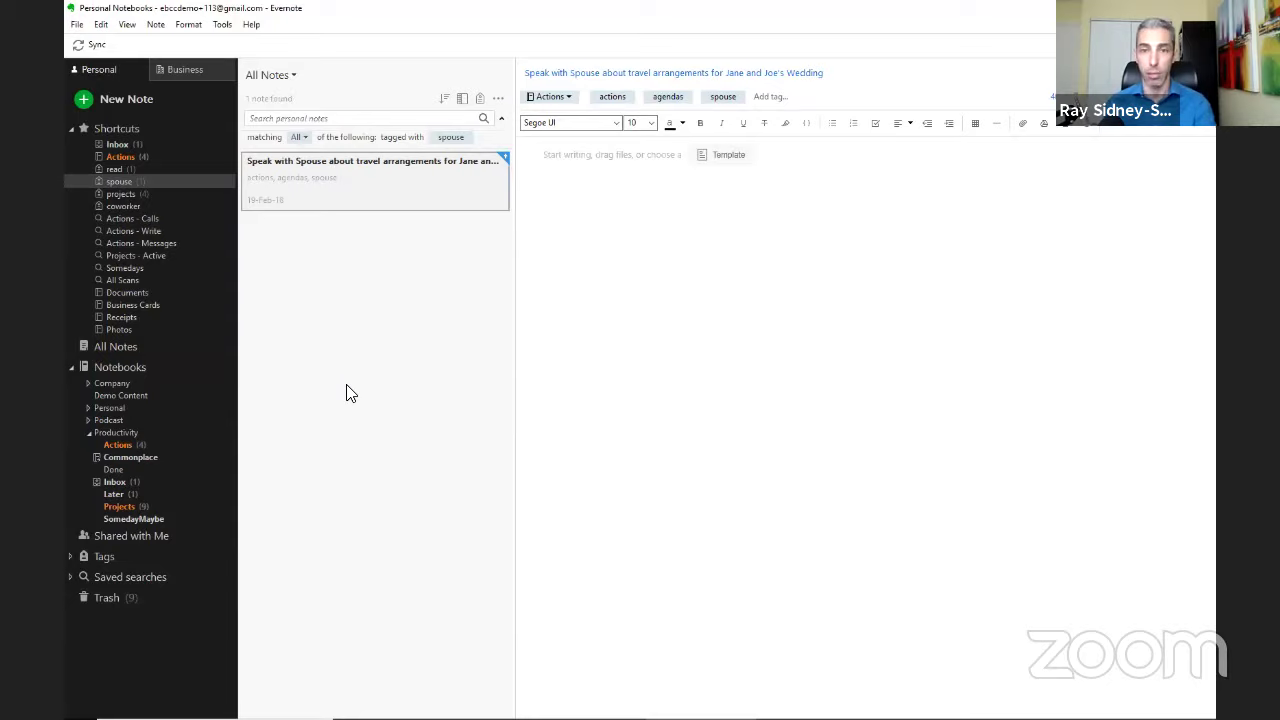
Reopen the wedding note in Inbox and examine its linked project notes, project support line and embedded invitation image.
click(115, 483)
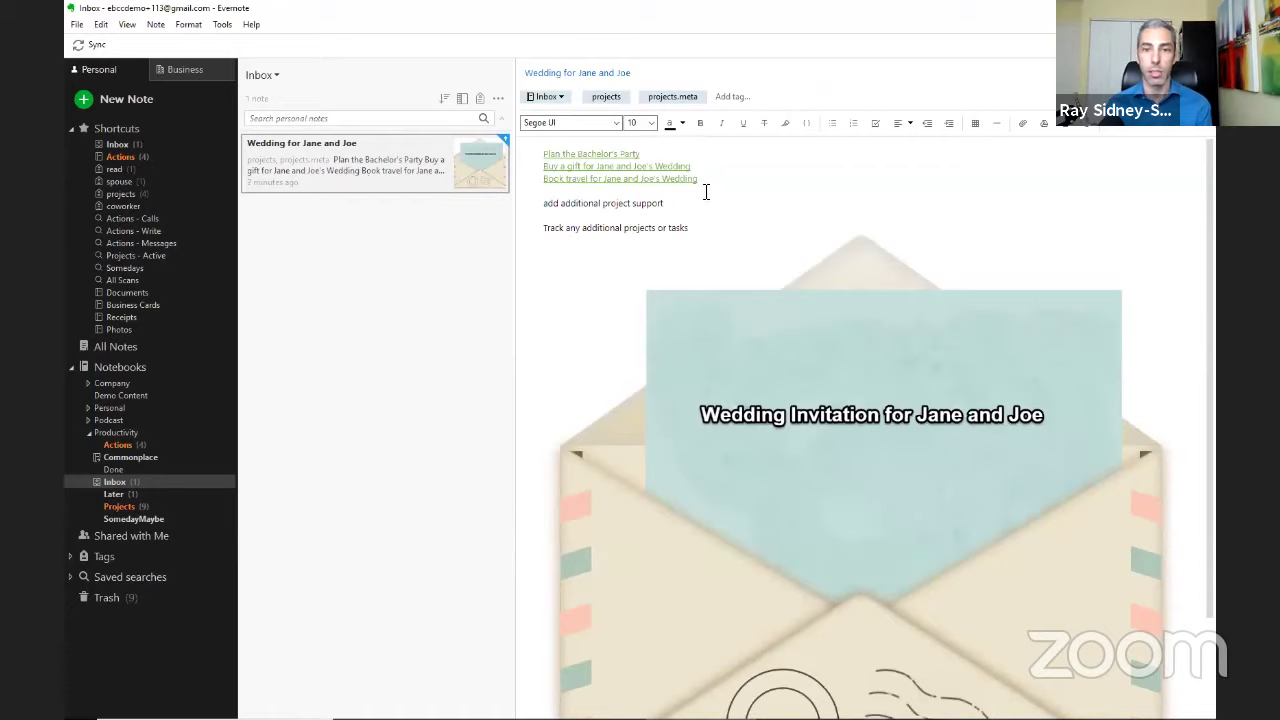
drag(705, 183, 546, 158)
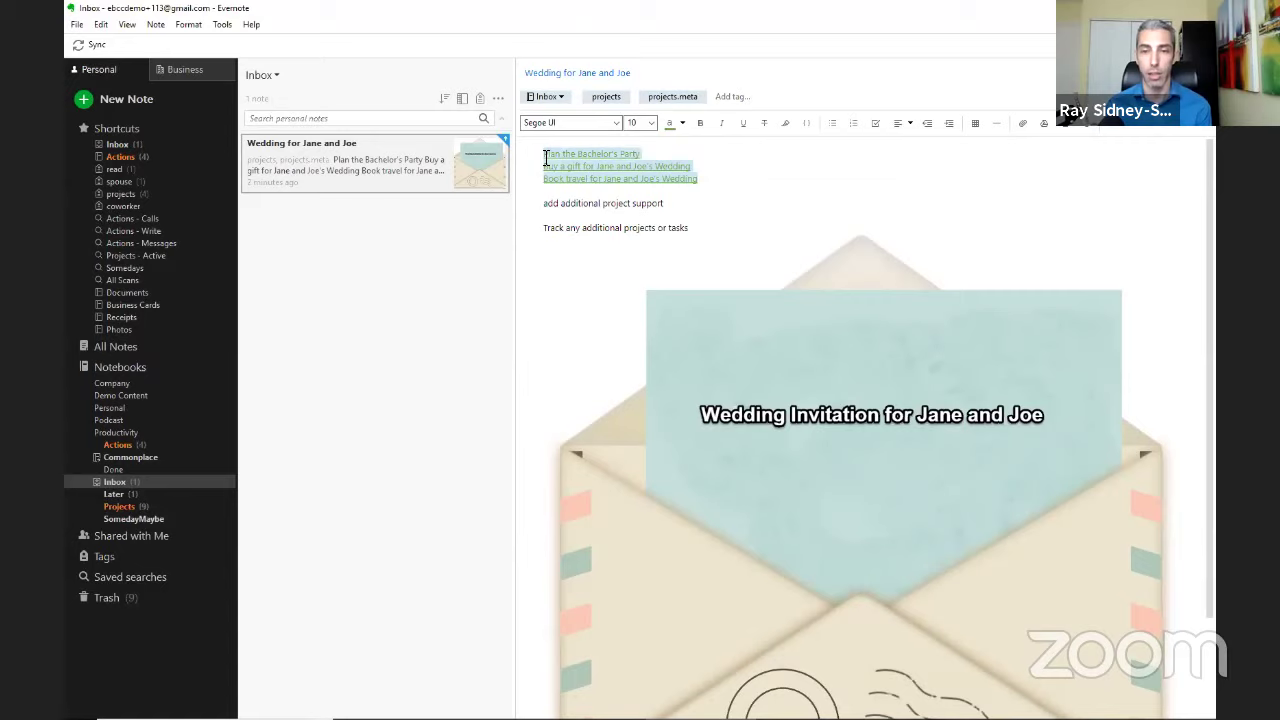
click(556, 203)
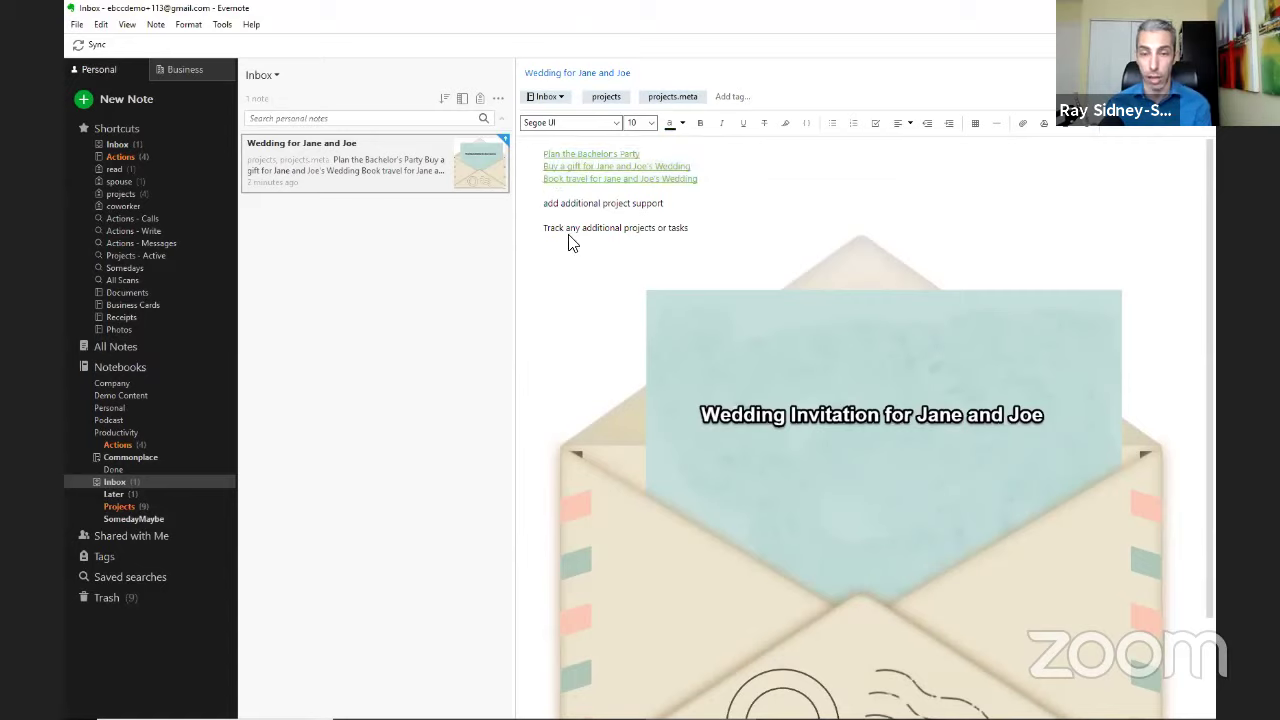
key(Up)
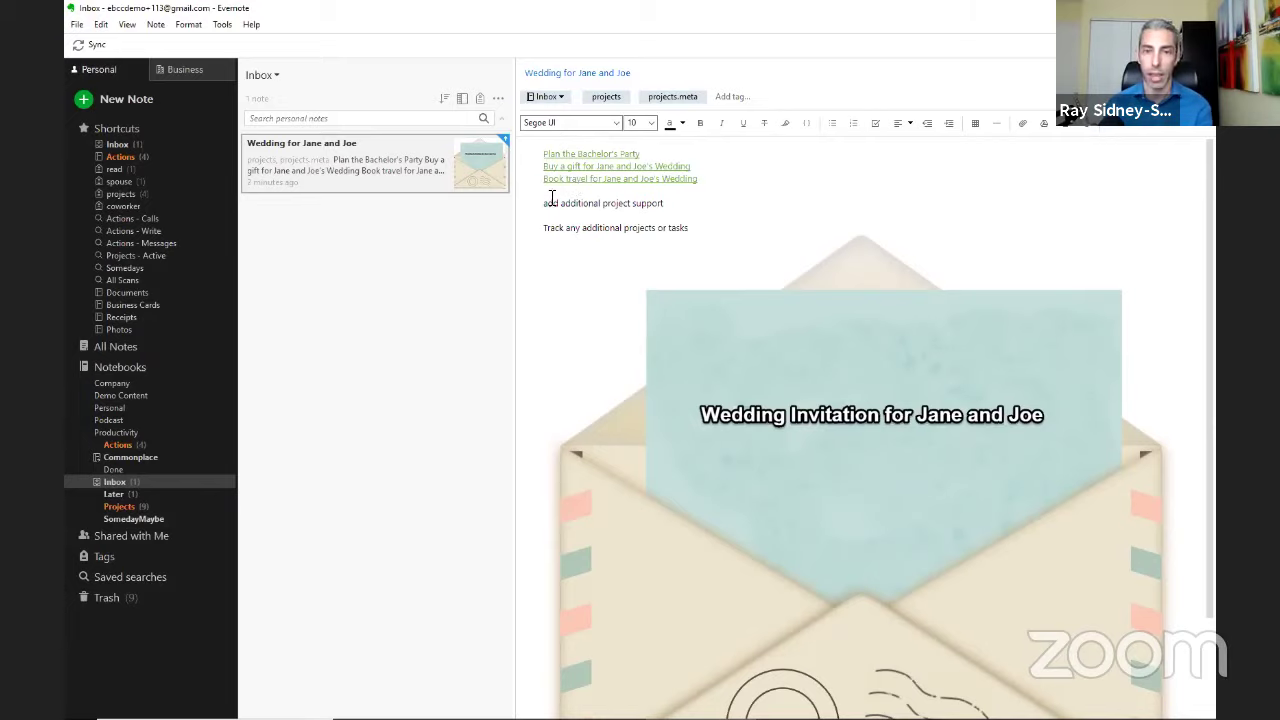
drag(544, 205, 690, 205)
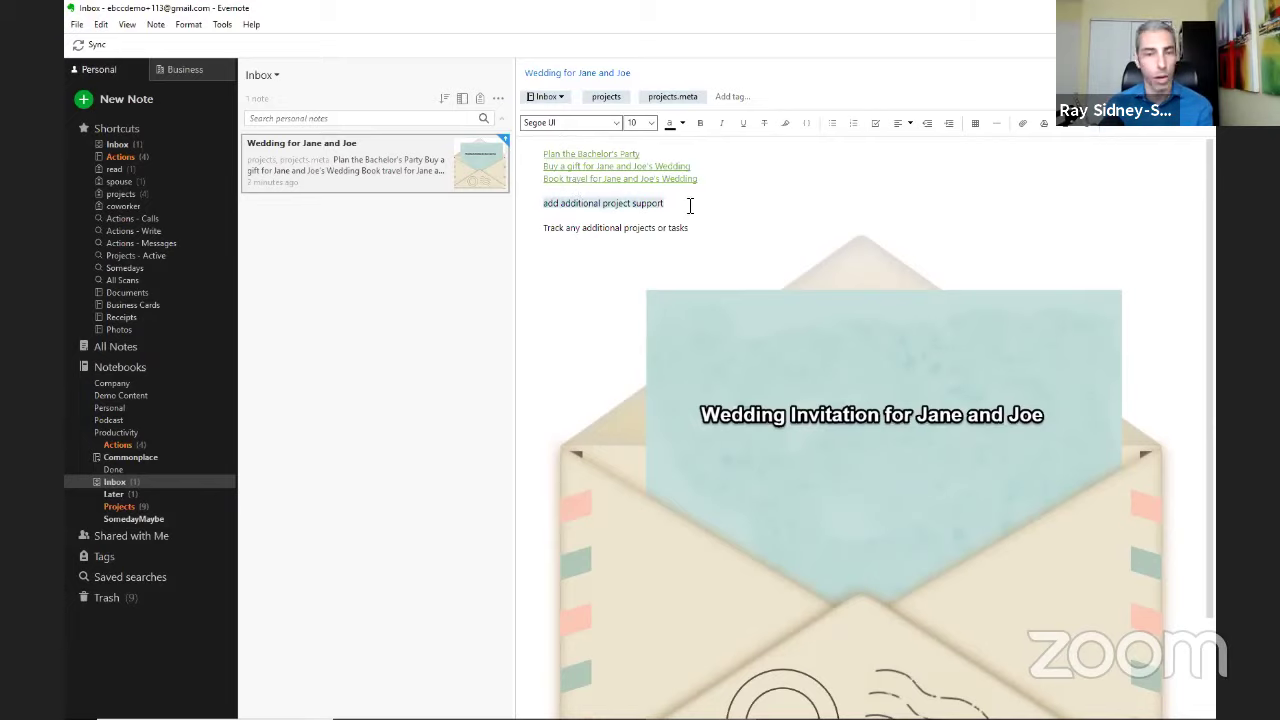
click(842, 422)
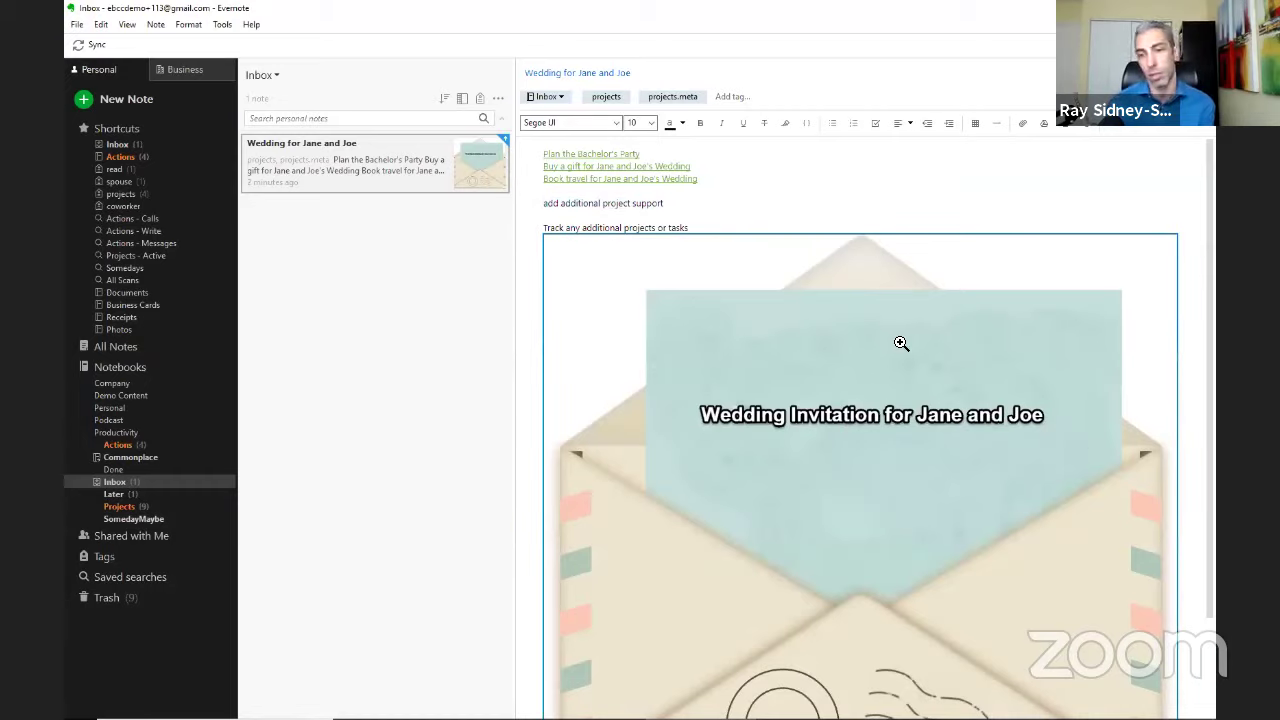
click(795, 218)
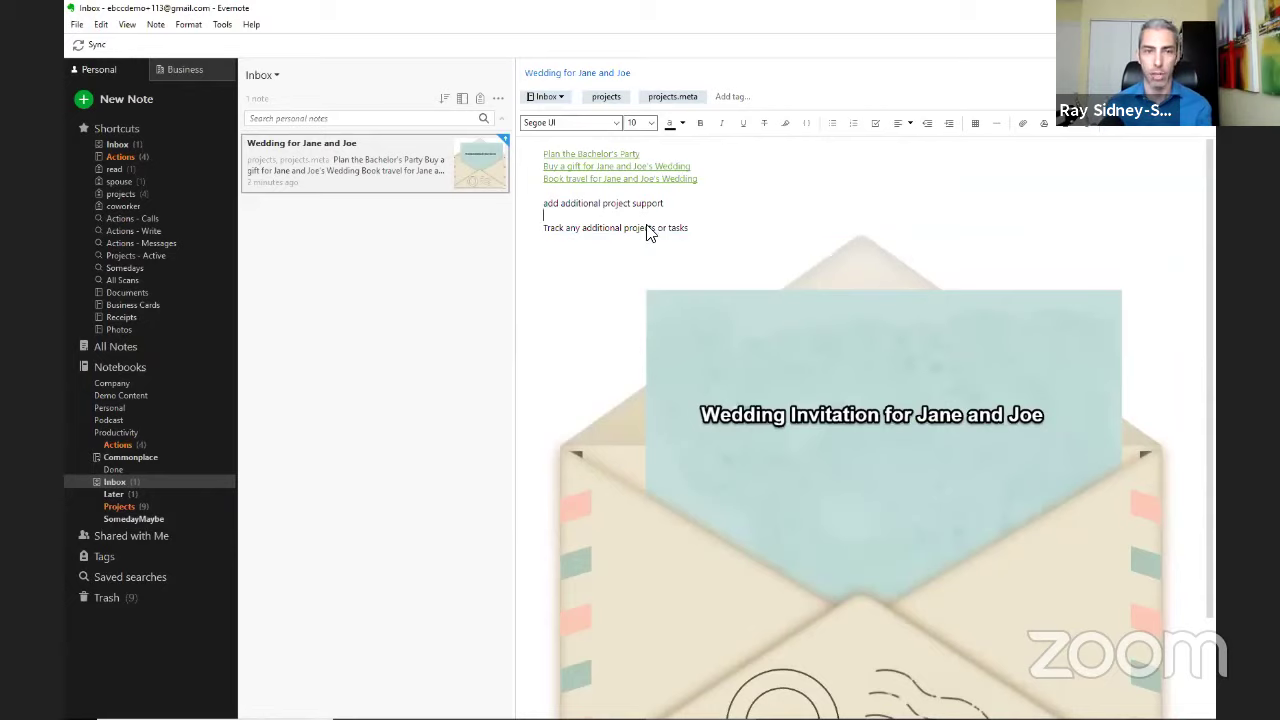
Move the wedding note from Inbox to Projects, and the groomsmen conference call and party bus rental notes from Actions to Done.
drag(346, 166, 120, 506)
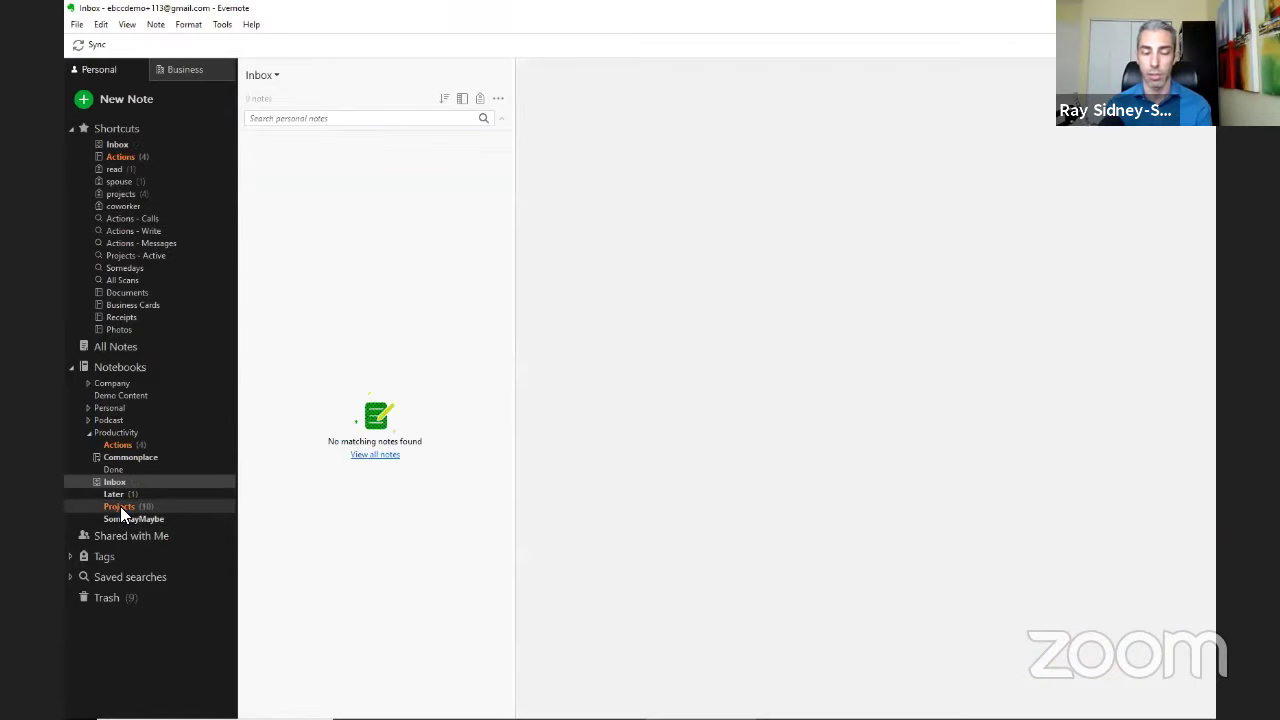
click(115, 445)
drag(251, 238, 116, 466)
drag(318, 184, 112, 470)
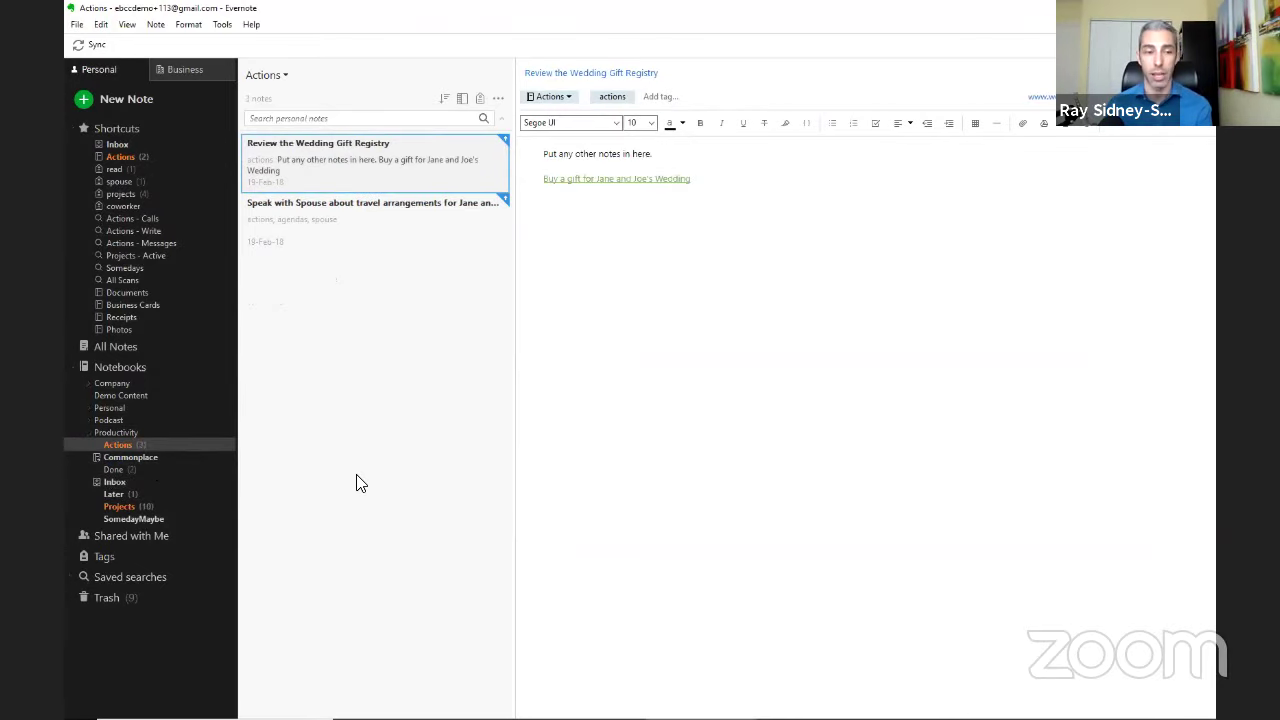
Add the tag z to both the groomsmen conference call and party bus rental notes in the Done notebook.
click(118, 470)
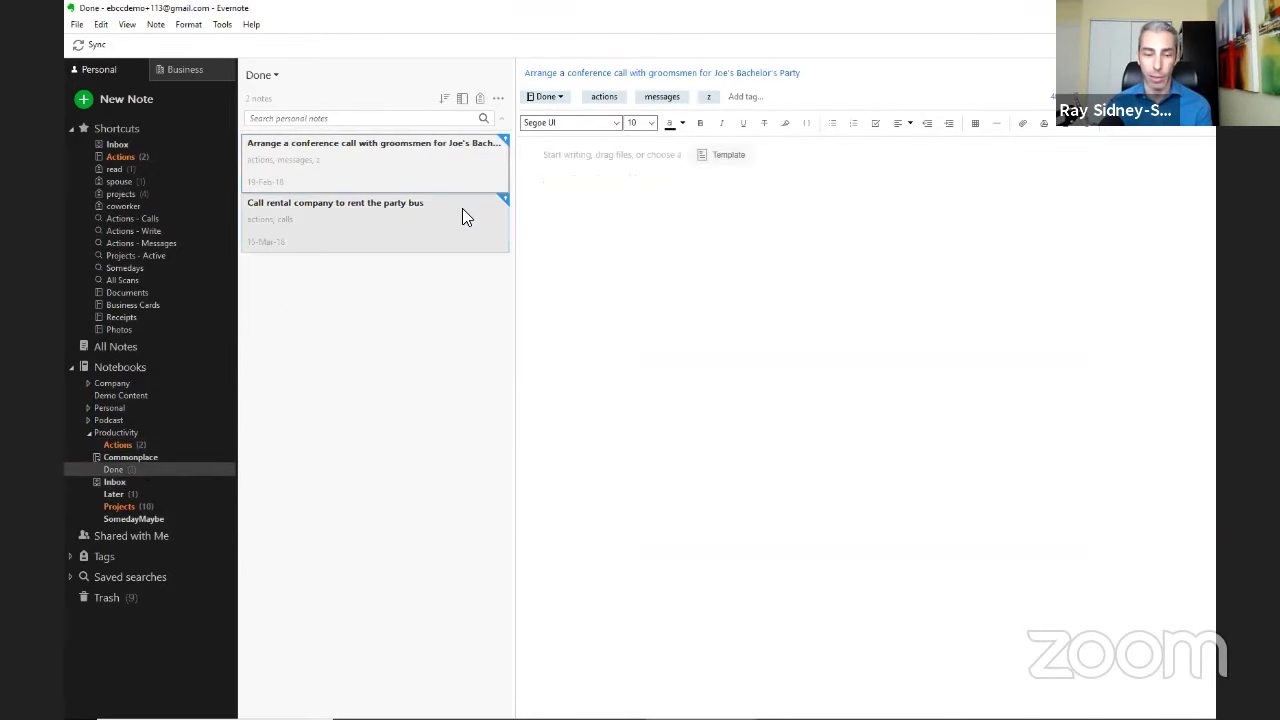
shift+click(458, 233)
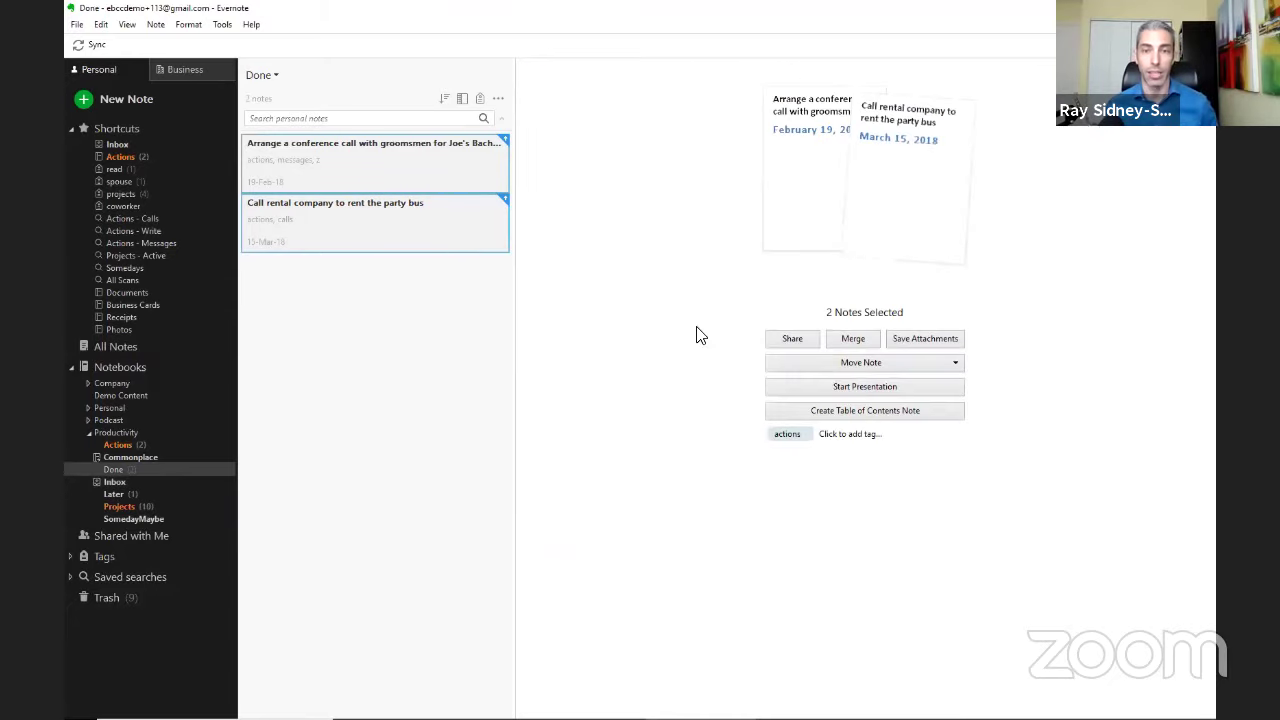
click(841, 436)
text(z)
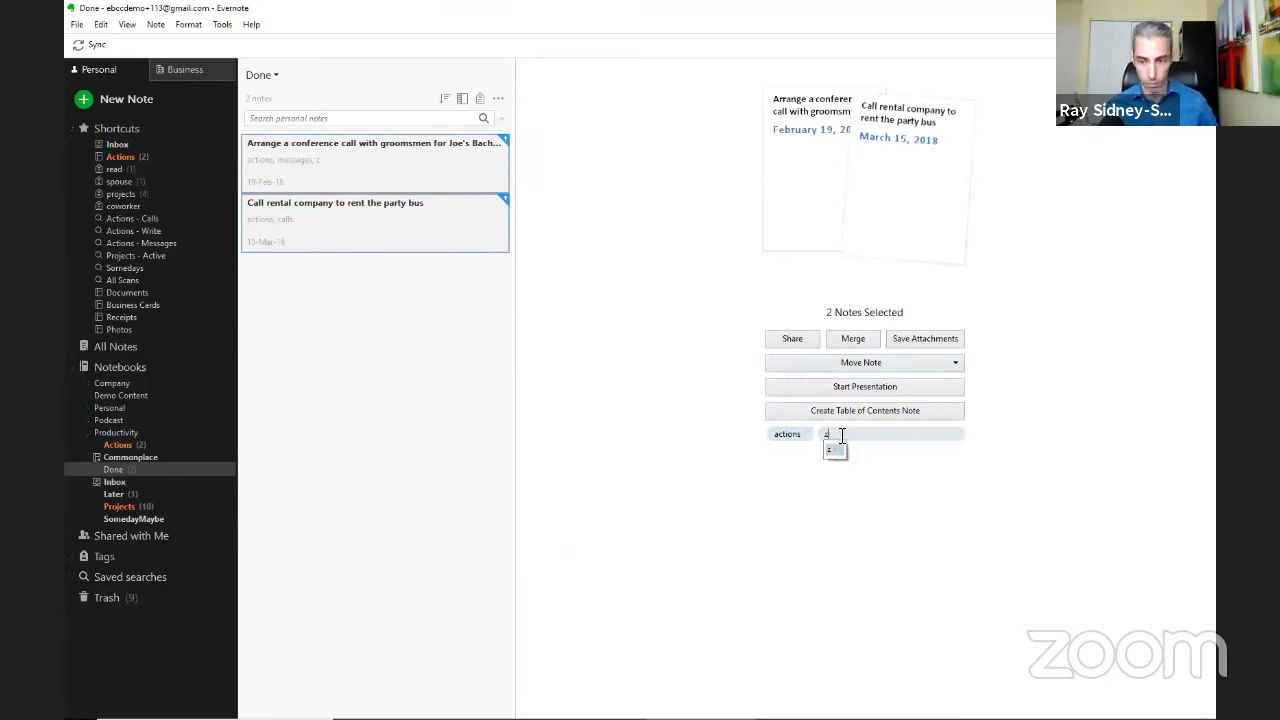
key(Return)
click(391, 333)
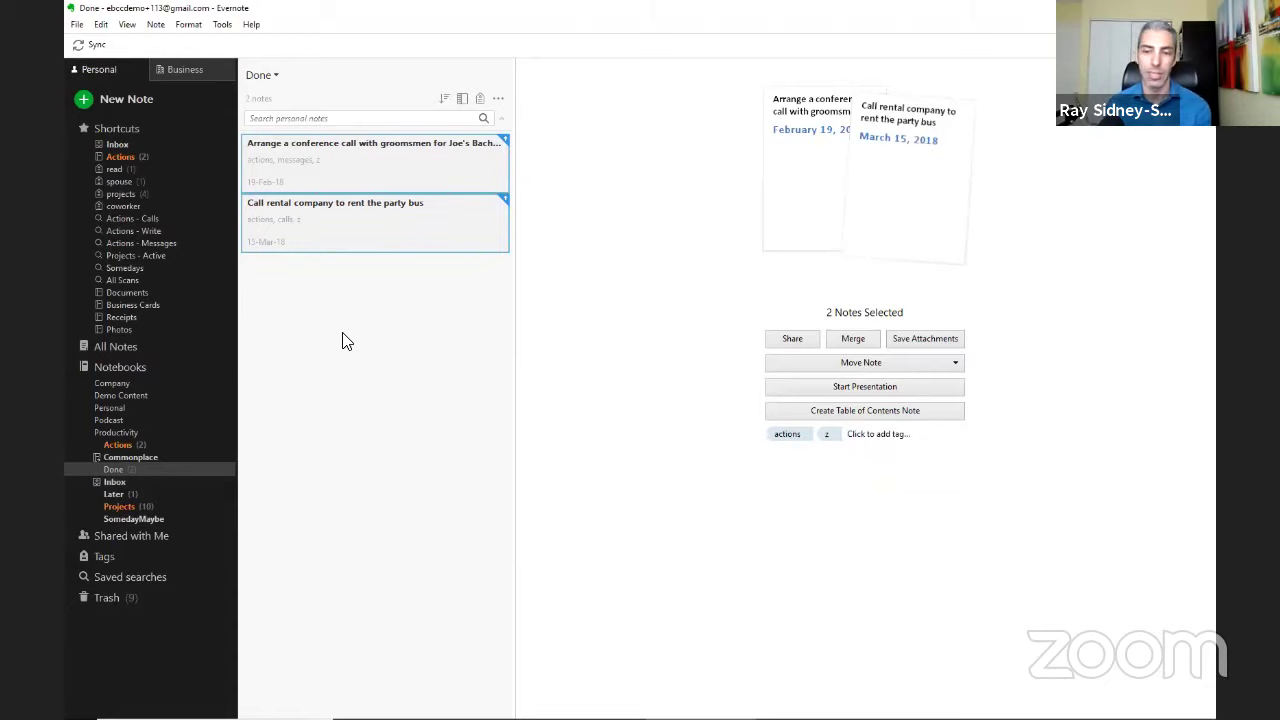
Return to the Inbox notebook with the Notebooks and Shortcuts sections collapsed, and switch to full screen.
click(154, 484)
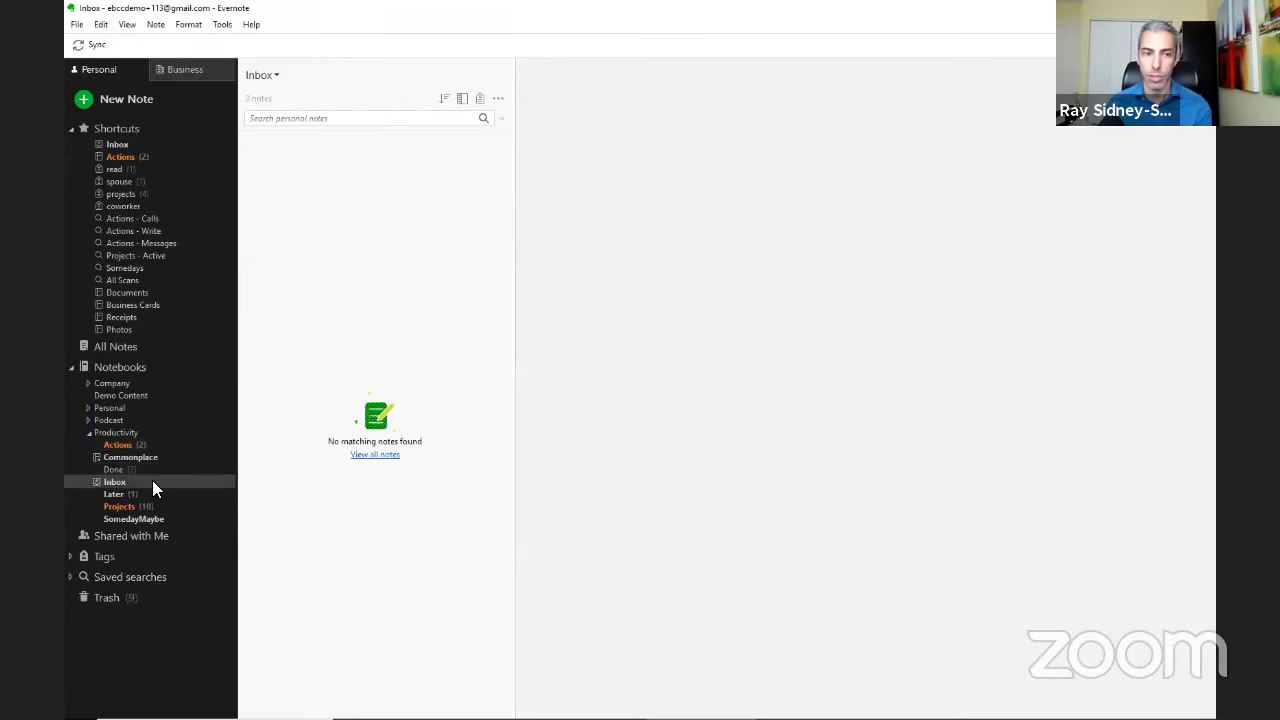
click(71, 367)
click(70, 128)
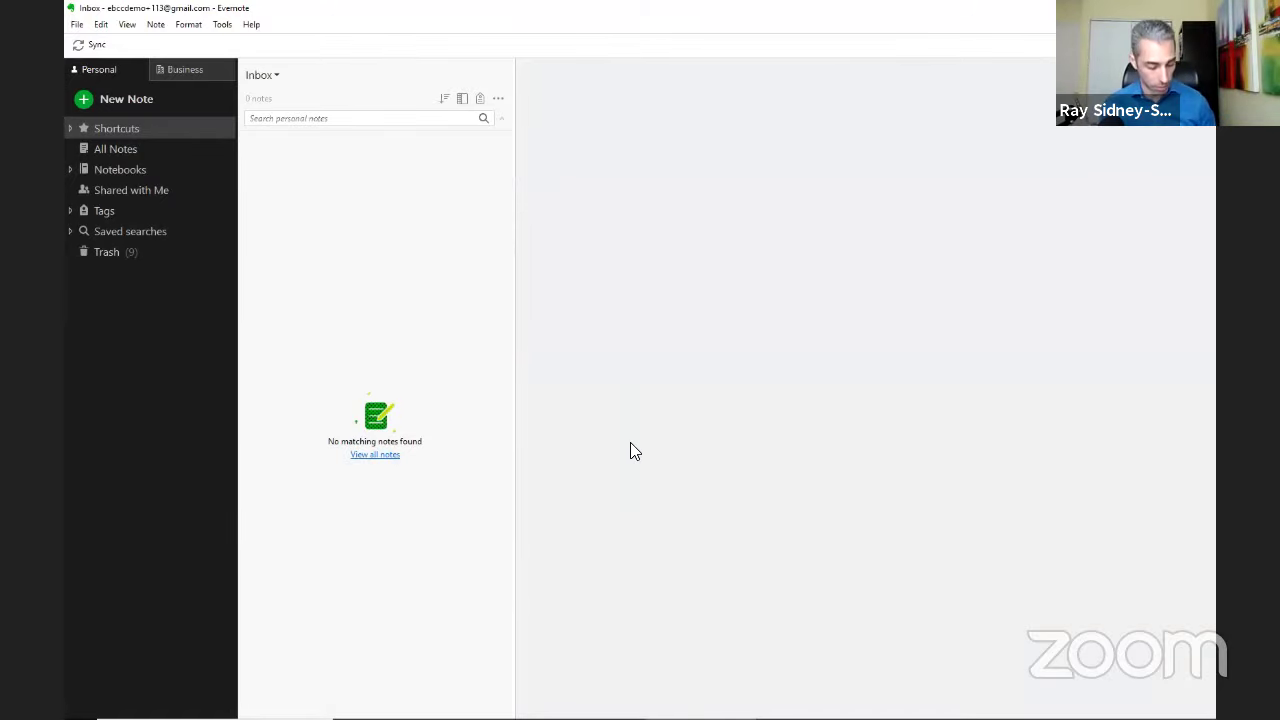
key(F11)
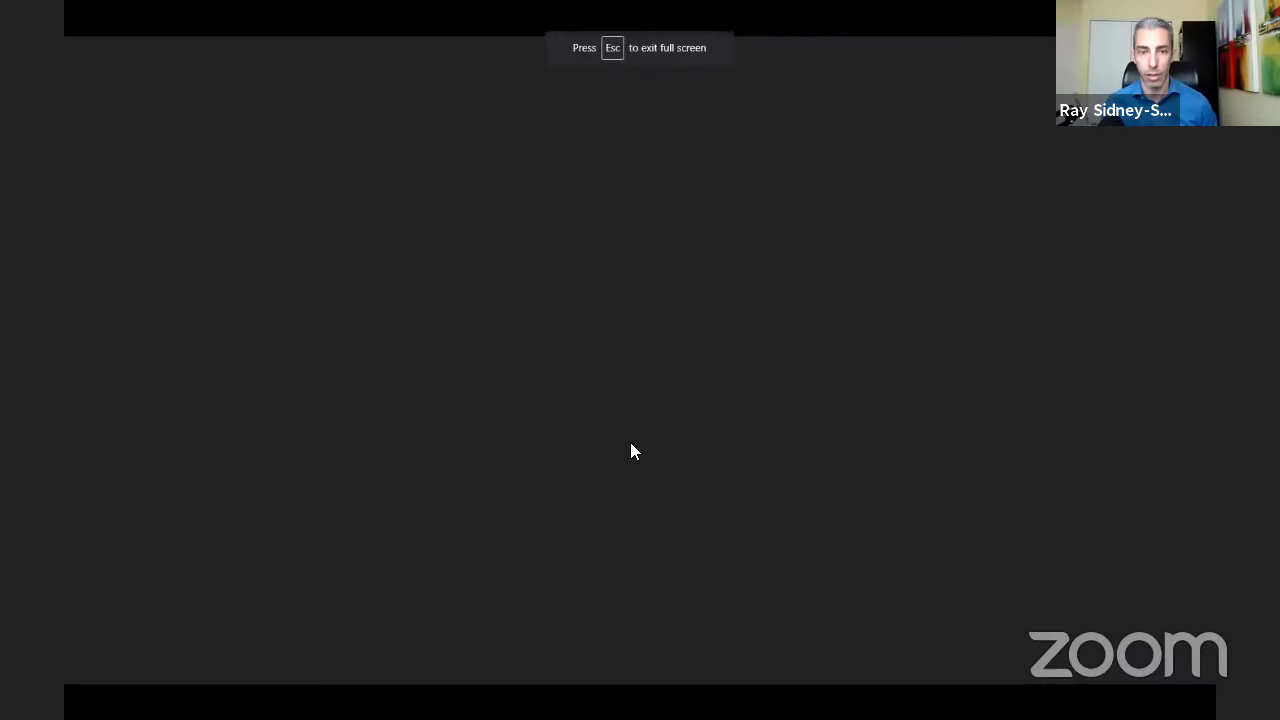